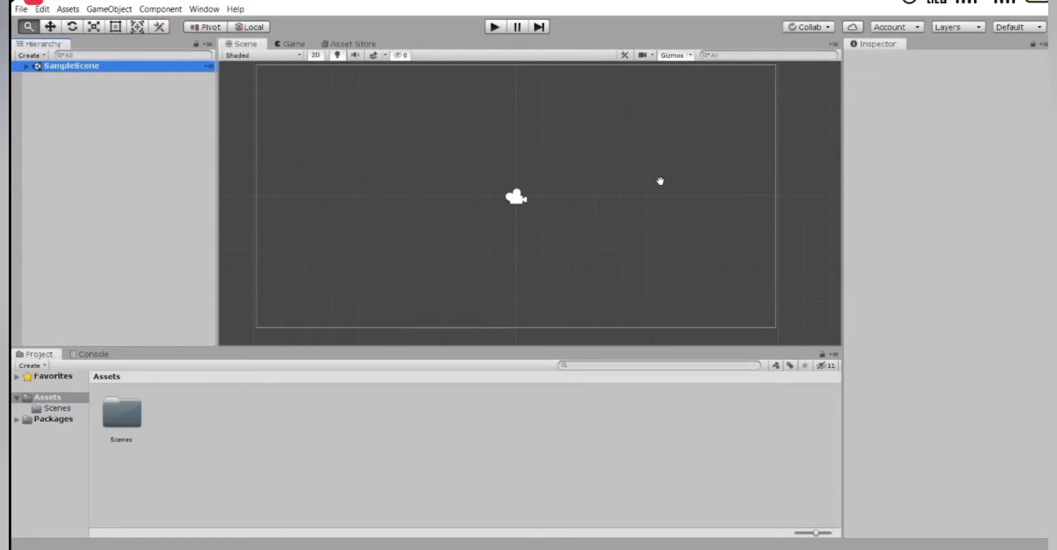
Examine the empty scene around the camera by zooming in and out and panning with the Hand tool.
scroll(631, 179, "up", 2)
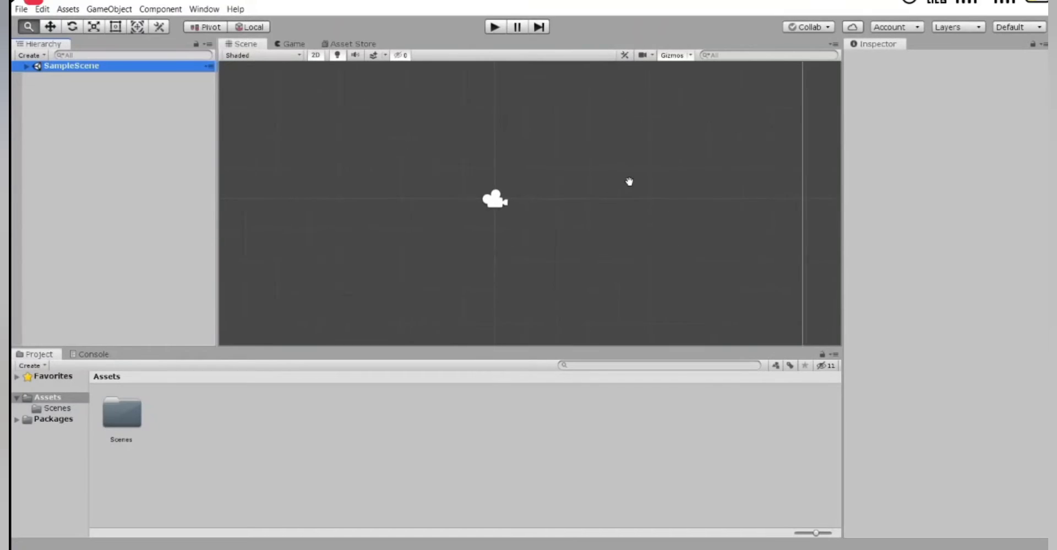
scroll(631, 179, "down", 3)
scroll(632, 176, "up", 3)
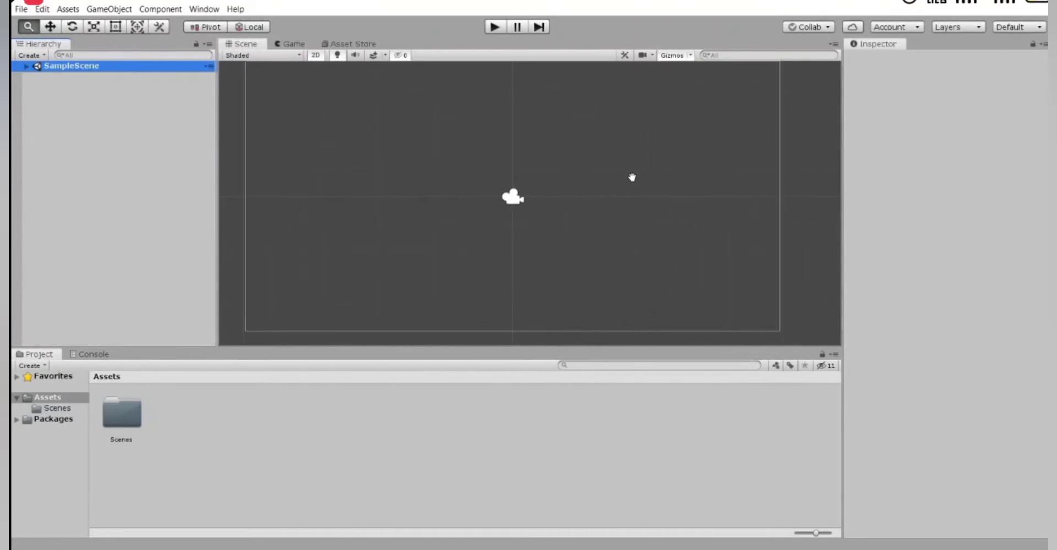
scroll(637, 177, "down", 4)
scroll(649, 176, "up", 3)
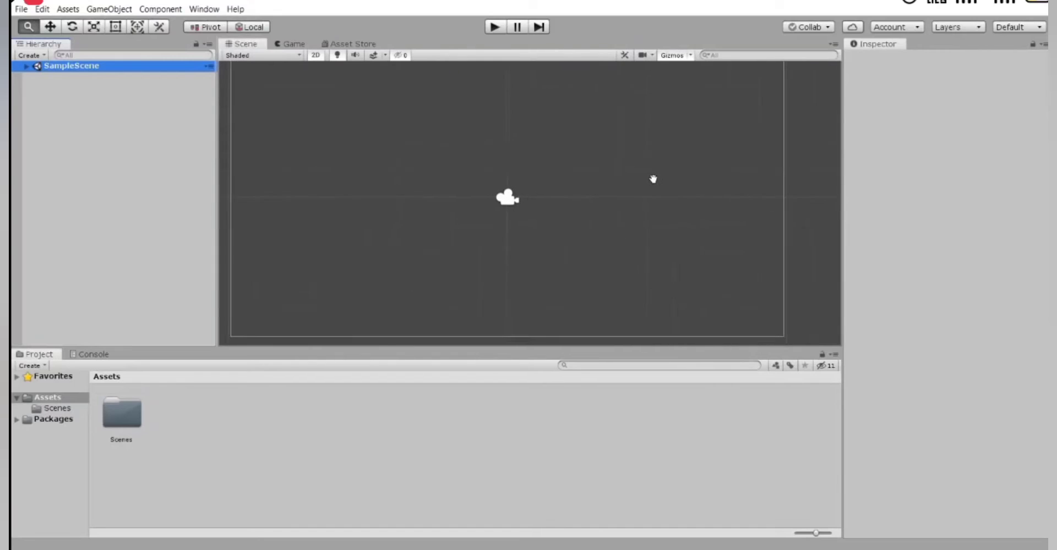
scroll(652, 175, "down", 3)
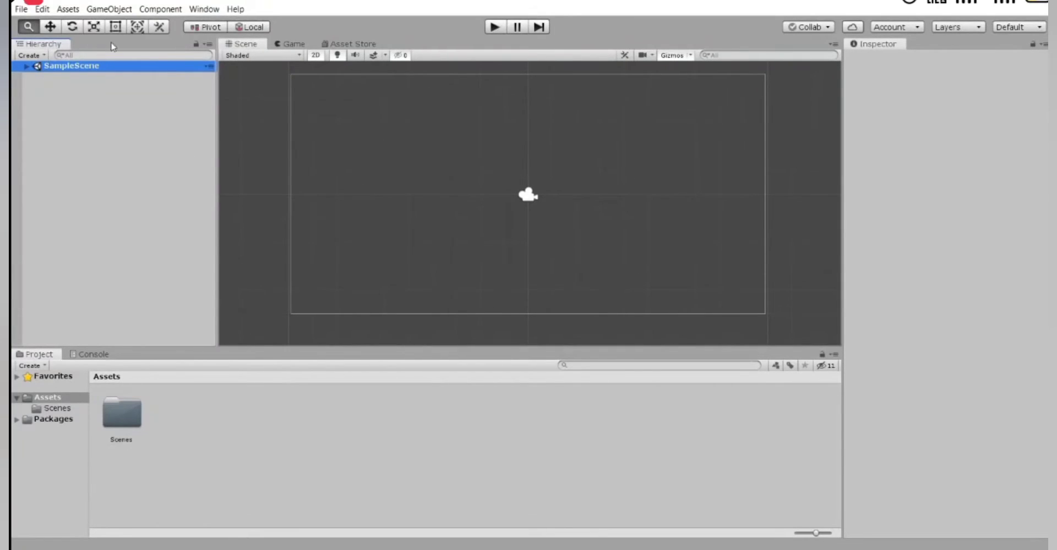
left_click(36, 28)
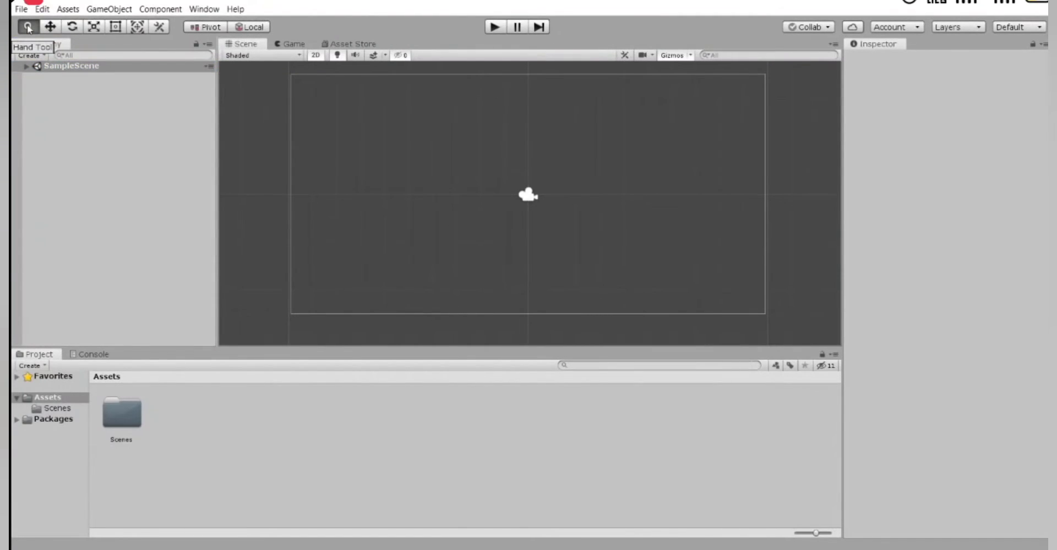
left_click_drag(604, 210, 649, 217)
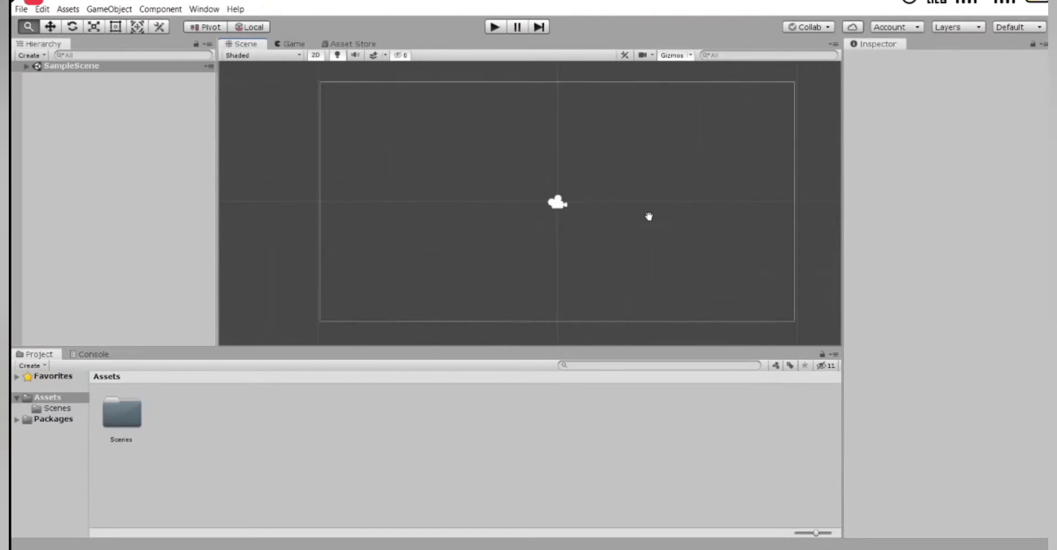
mouse_move(568, 214)
left_mouse_down()
mouse_move(606, 203)
mouse_move(578, 203)
left_mouse_up()
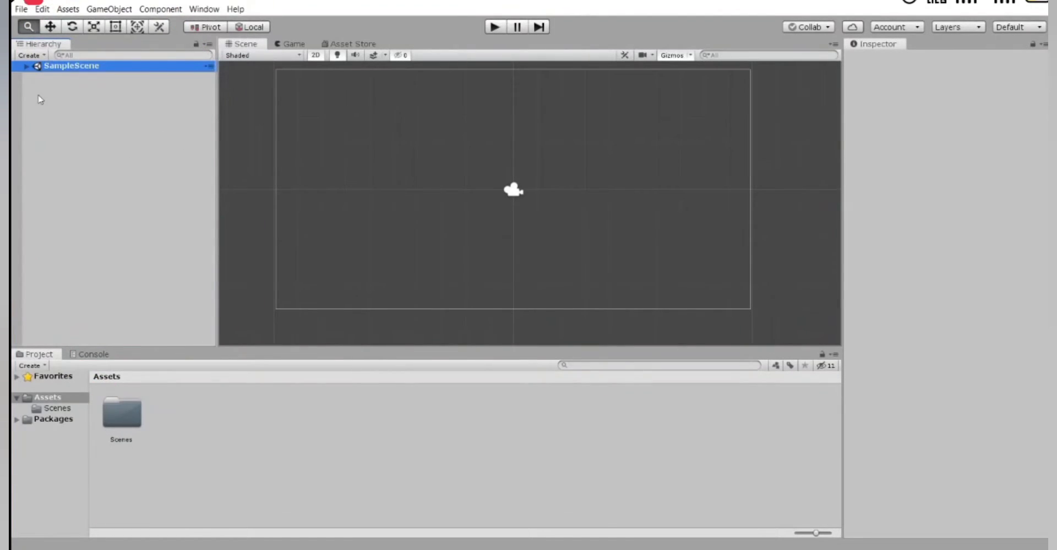
Expand SampleScene and select Main Camera to review its Transform and Camera components.
left_click(25, 67)
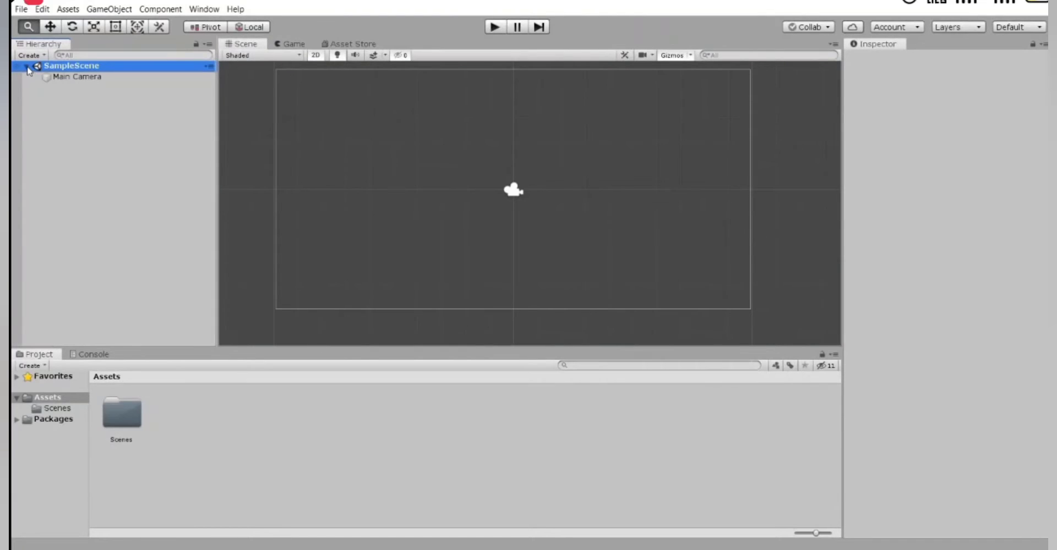
left_click(96, 79)
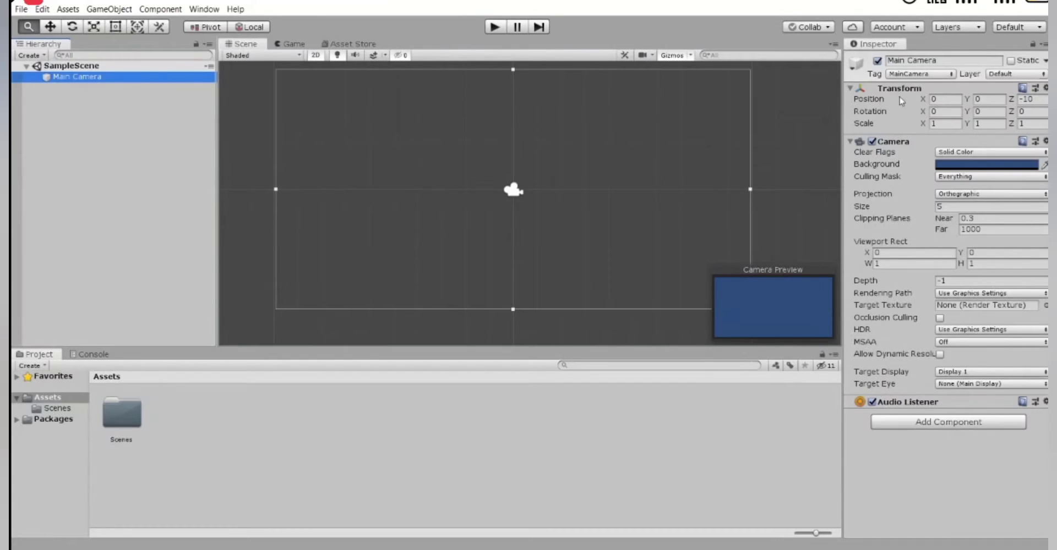
left_click(859, 142)
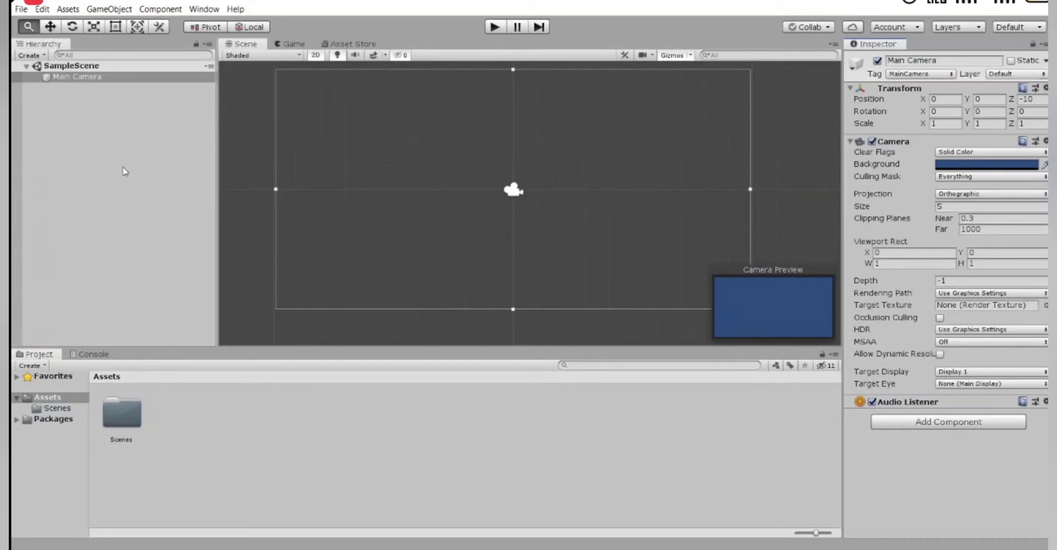
Create an empty GameObject and a 2D sprite object in SampleScene.
left_click(30, 56)
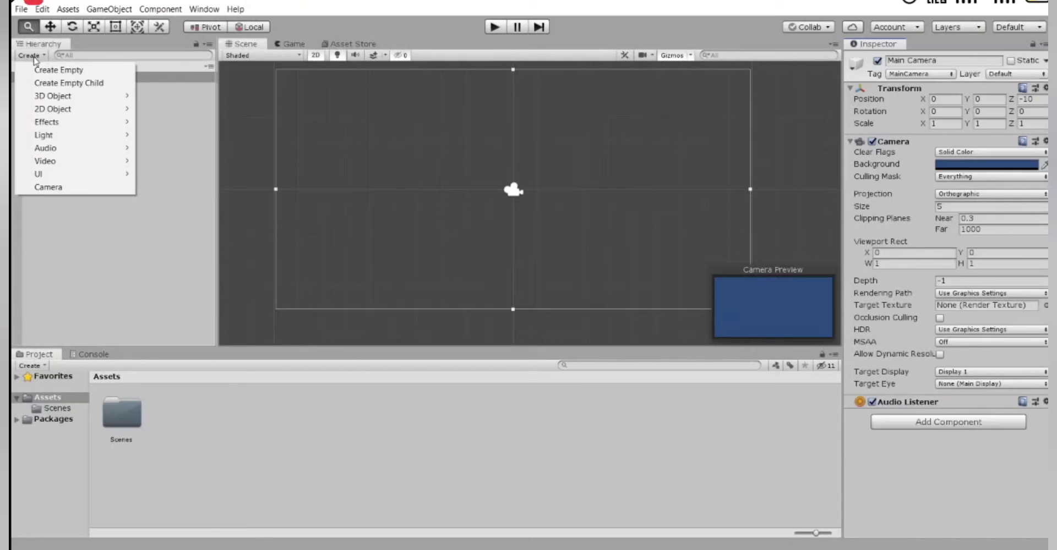
left_click(42, 71)
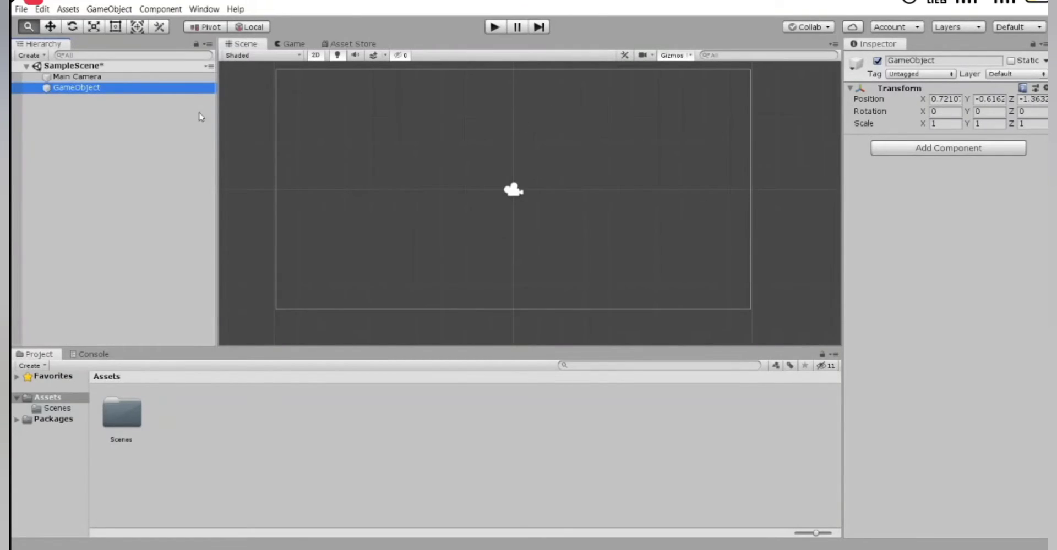
left_click(31, 55)
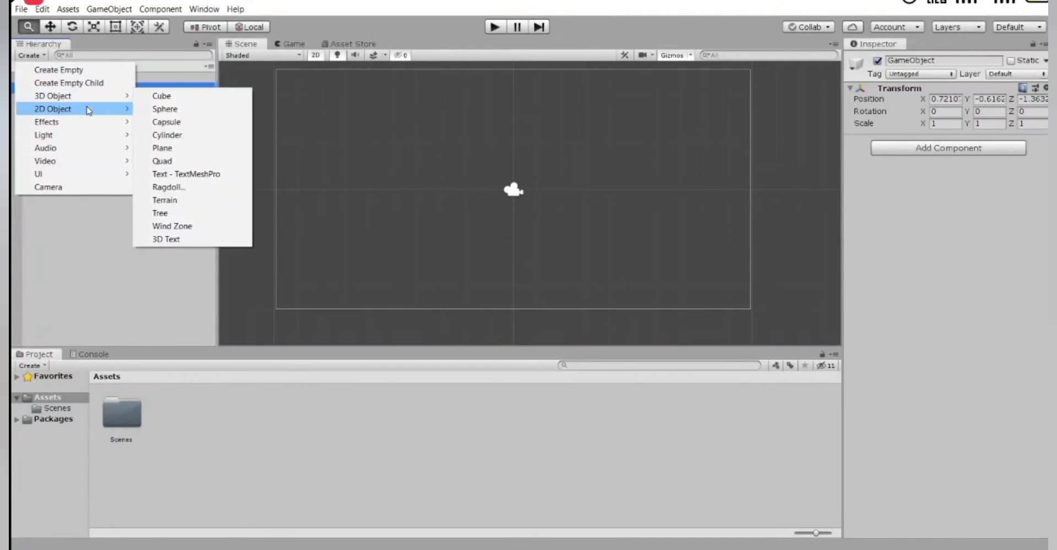
mouse_move(86, 110)
left_click(172, 110)
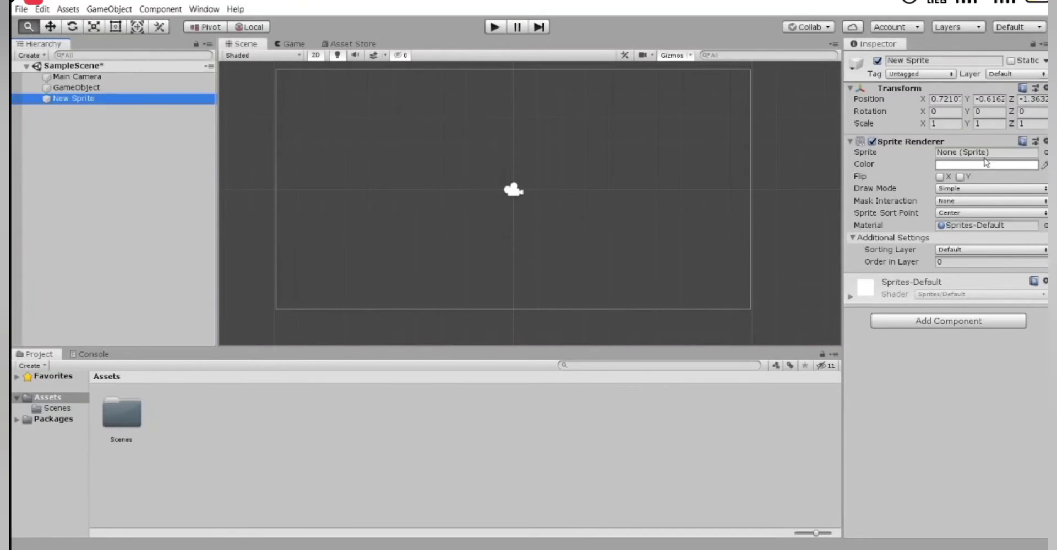
Assign the Knob sprite to New Sprite's Sprite Renderer and set its color to red (E71C1C).
left_click(1046, 152)
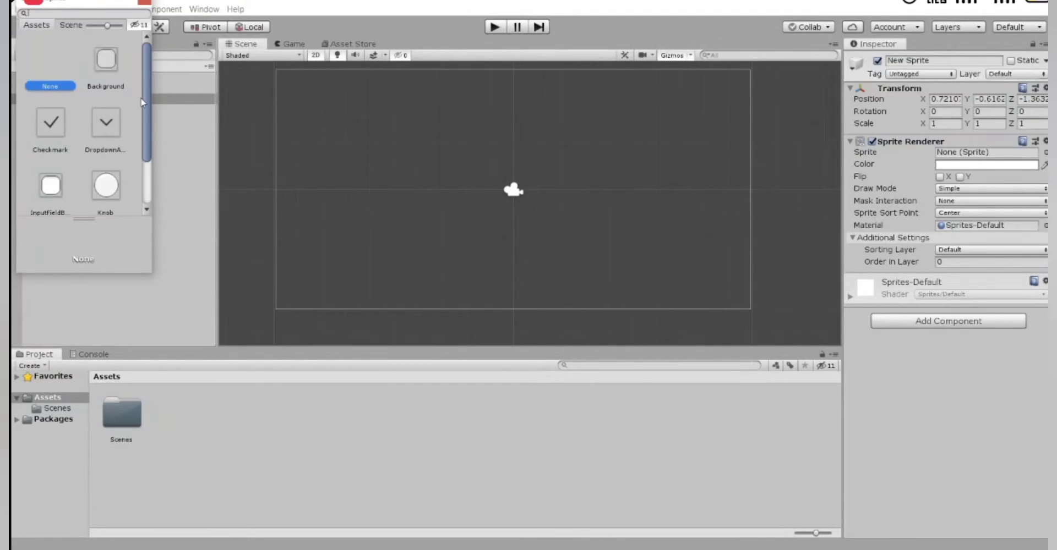
left_click_drag(146, 102, 136, 146)
double_click(109, 116)
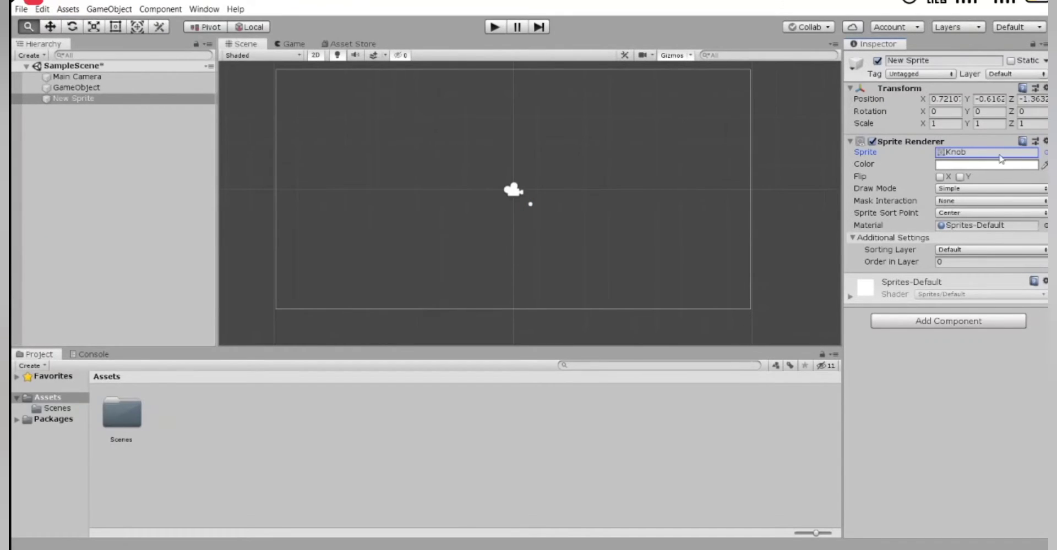
left_click(971, 165)
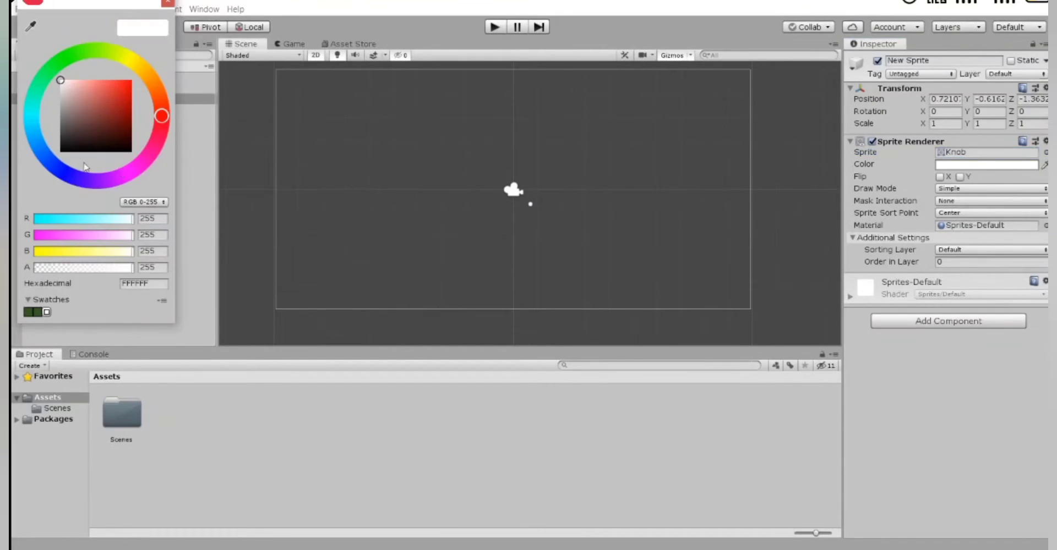
left_click(124, 86)
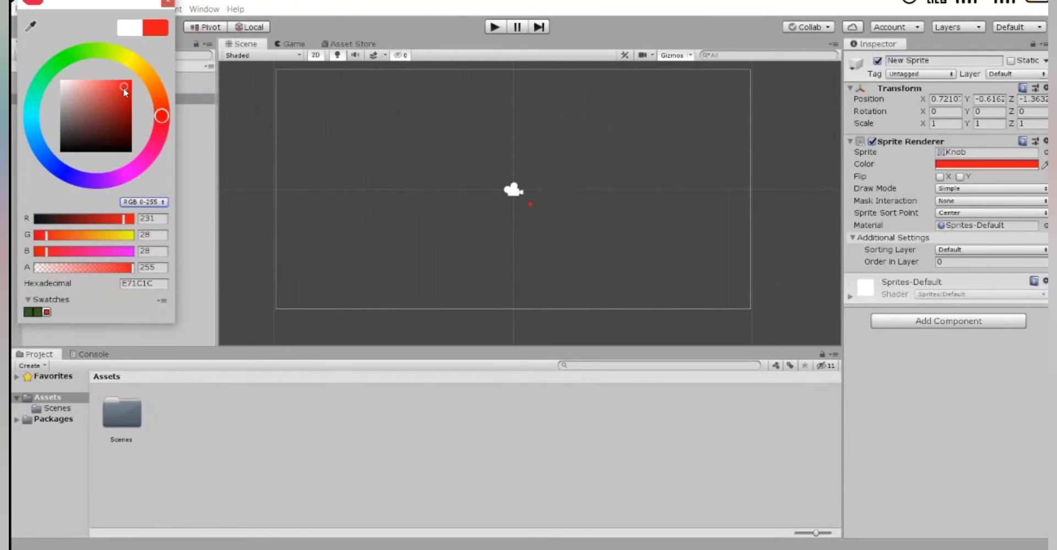
left_click(168, 3)
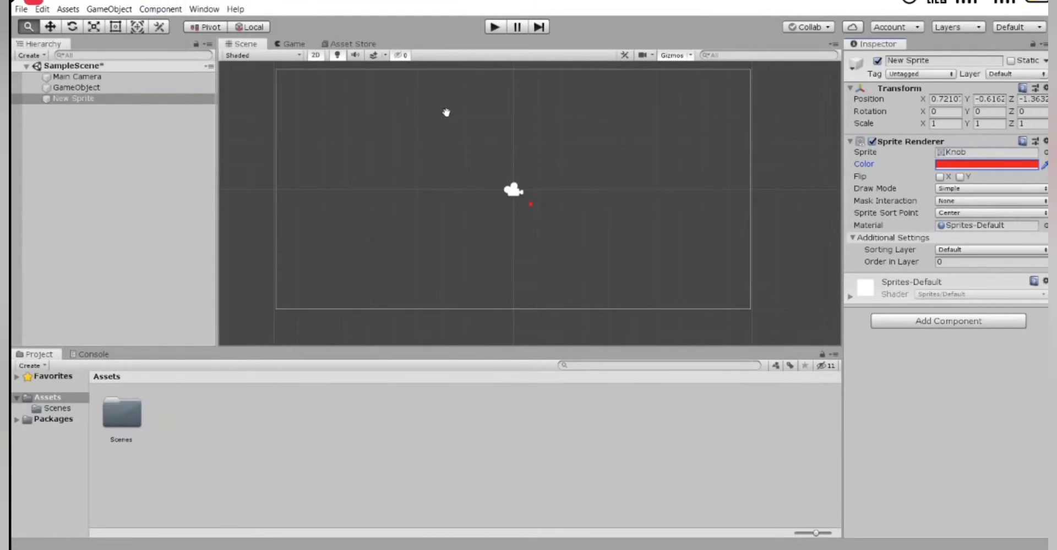
Enlarge the red sprite with the Scale tool to about 14.75 on X and 9.14 on Y.
scroll(557, 179, "up", 5)
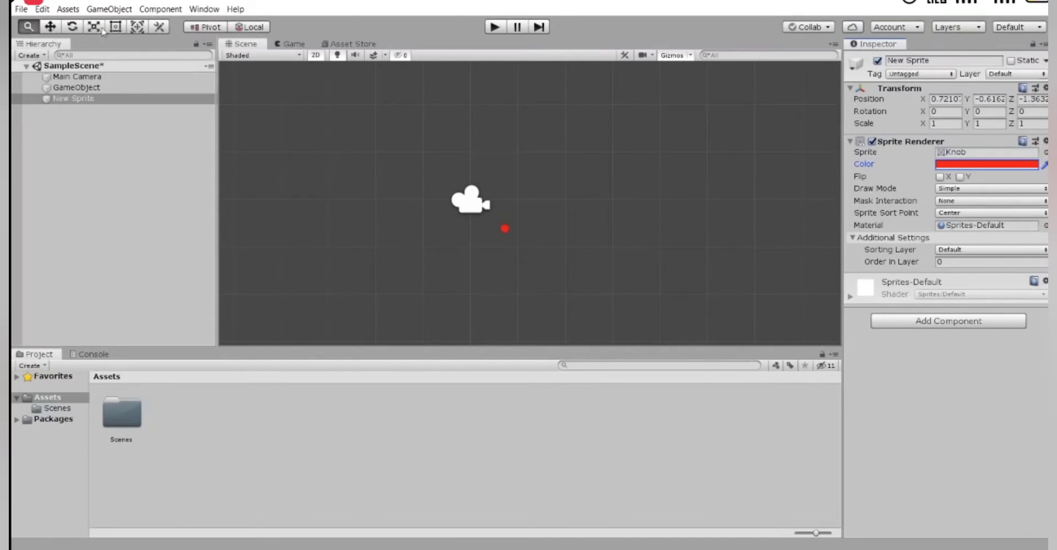
left_click(137, 27)
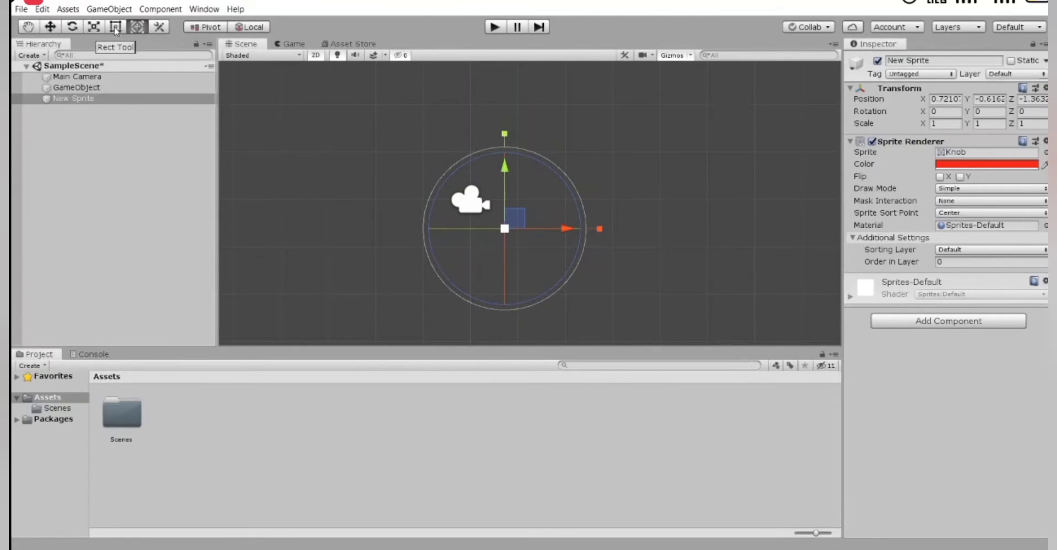
left_click(115, 27)
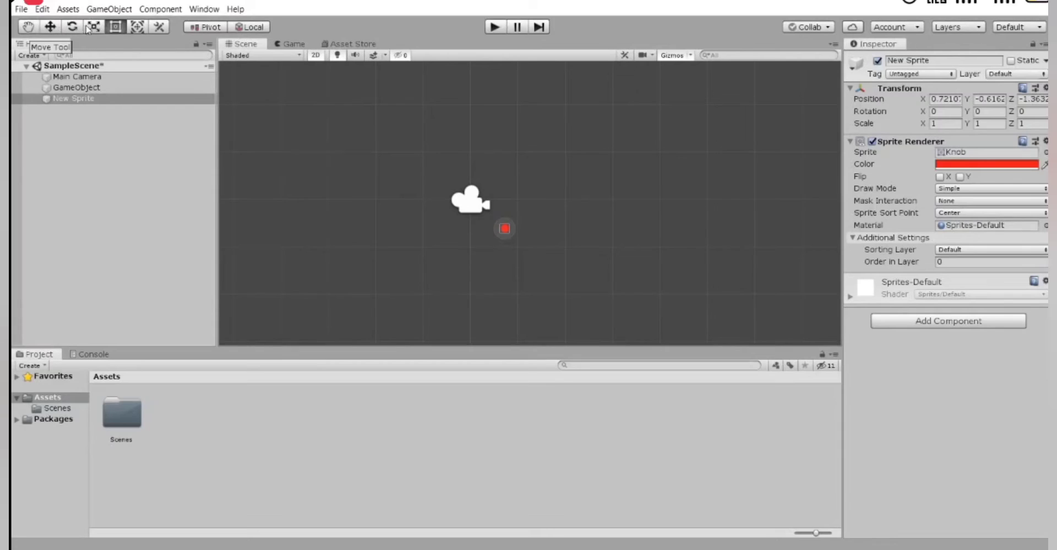
left_click(92, 29)
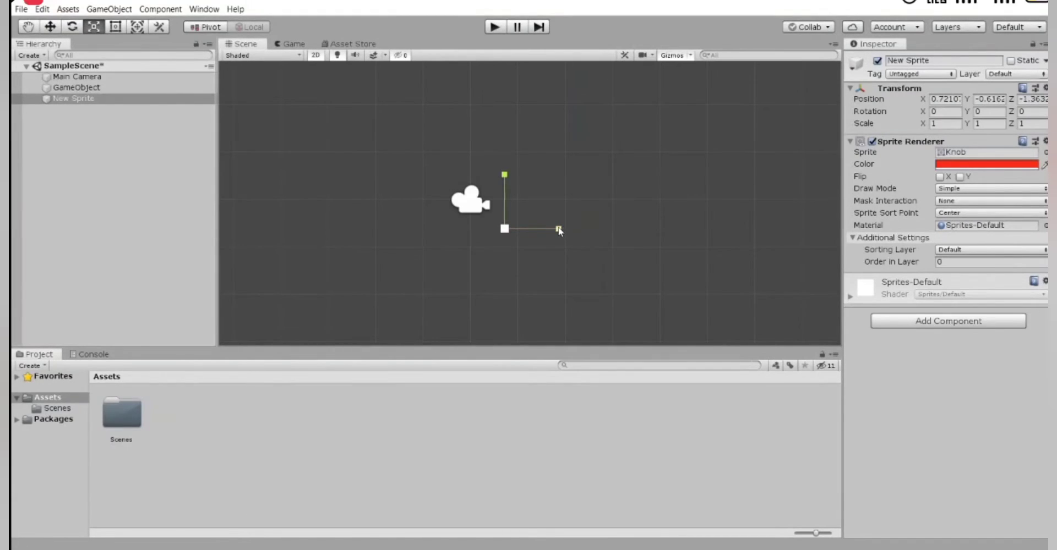
left_click_drag(564, 228, 660, 227)
left_click_drag(744, 223, 748, 224)
left_click_drag(507, 175, 512, 67)
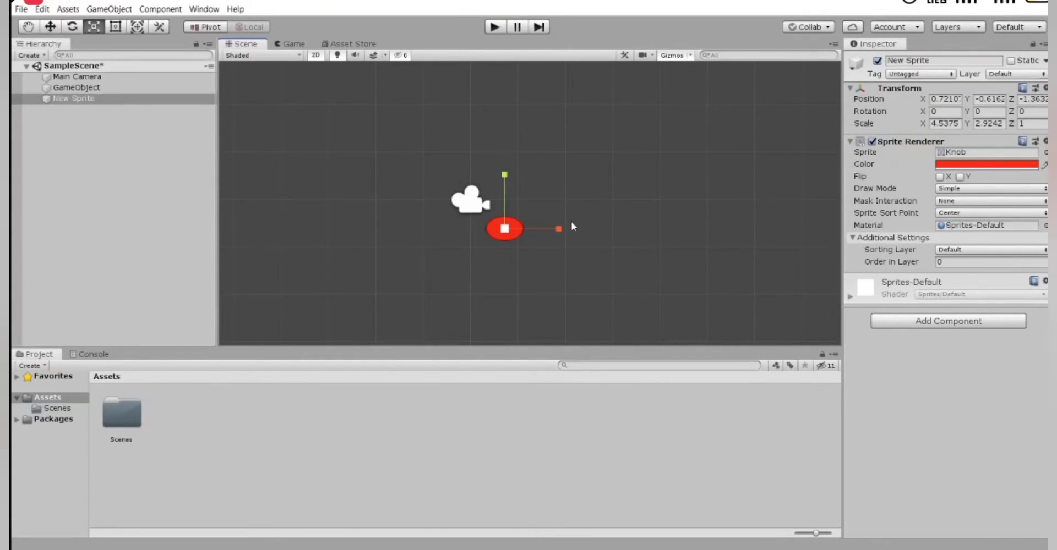
left_click_drag(559, 228, 695, 229)
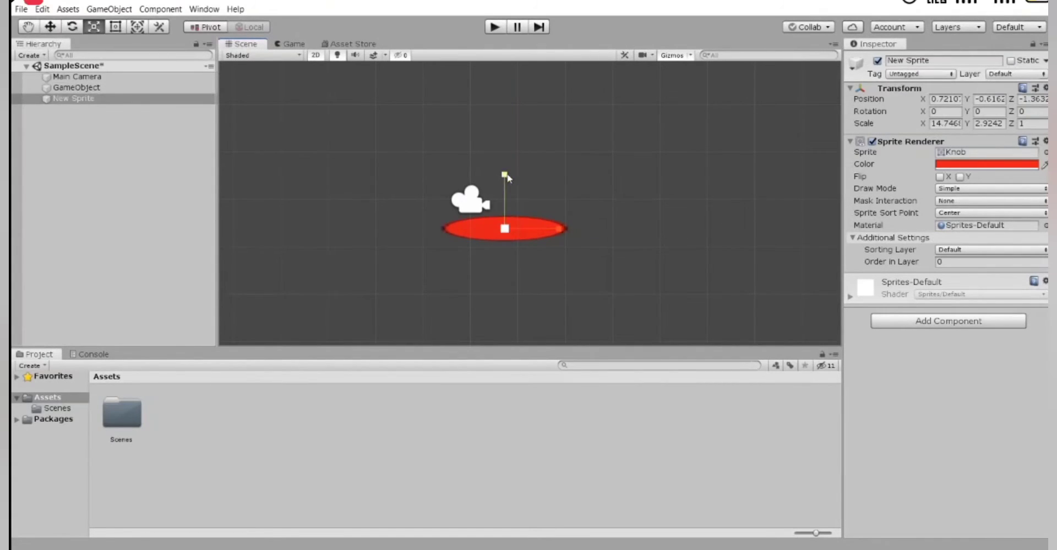
left_click_drag(508, 175, 521, 57)
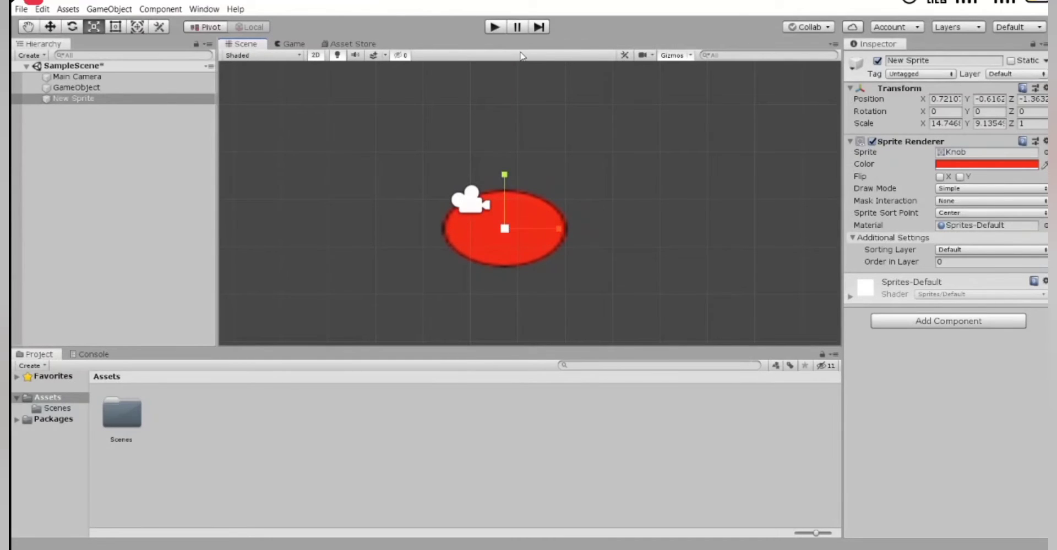
Reduce the sprite's scale to about 9.4 on X and 7.54 on Y, keeping New Sprite selected.
scroll(521, 56, "up", 9)
scroll(521, 56, "down", 18)
scroll(521, 56, "up", 2)
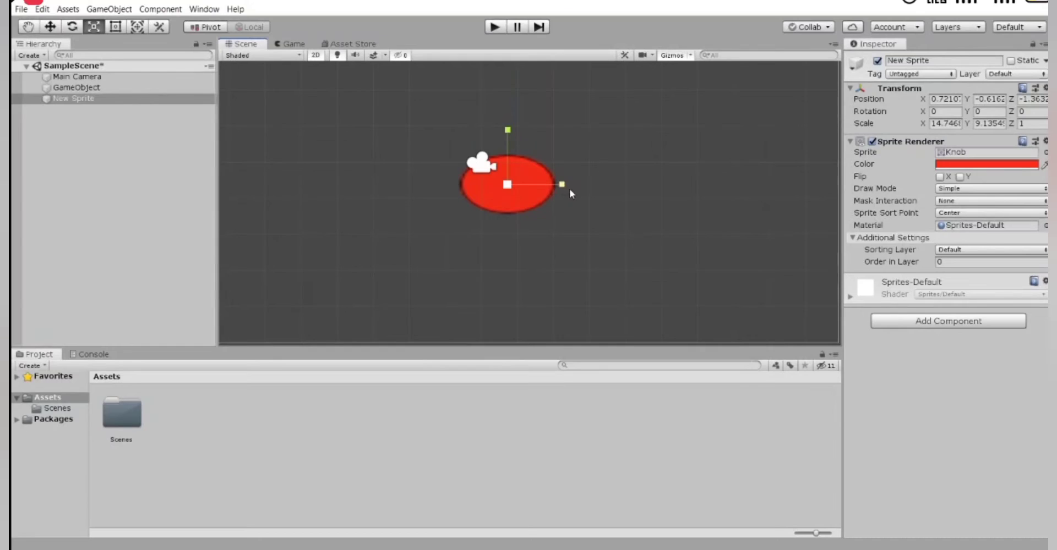
left_click_drag(569, 189, 536, 185)
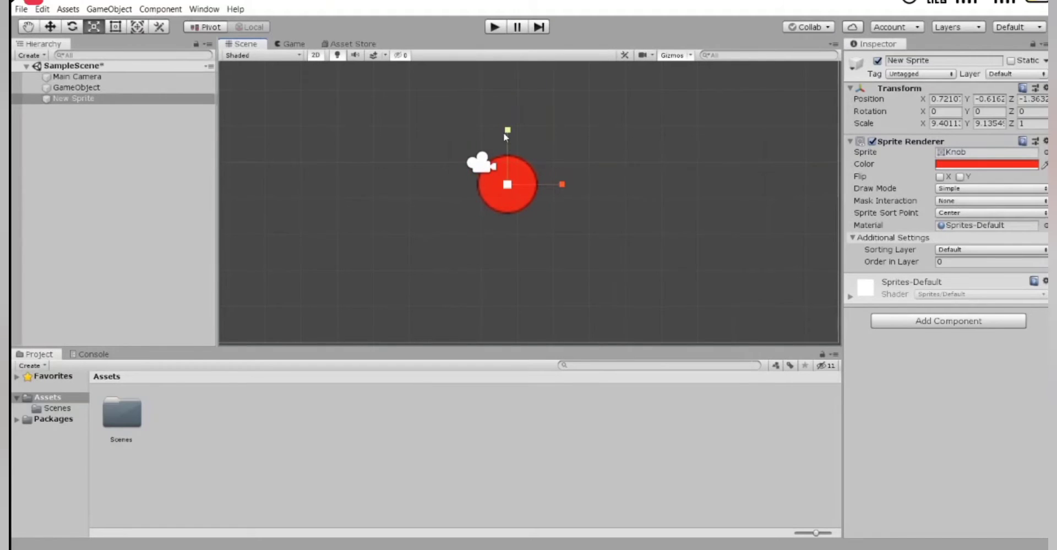
left_click_drag(504, 134, 511, 137)
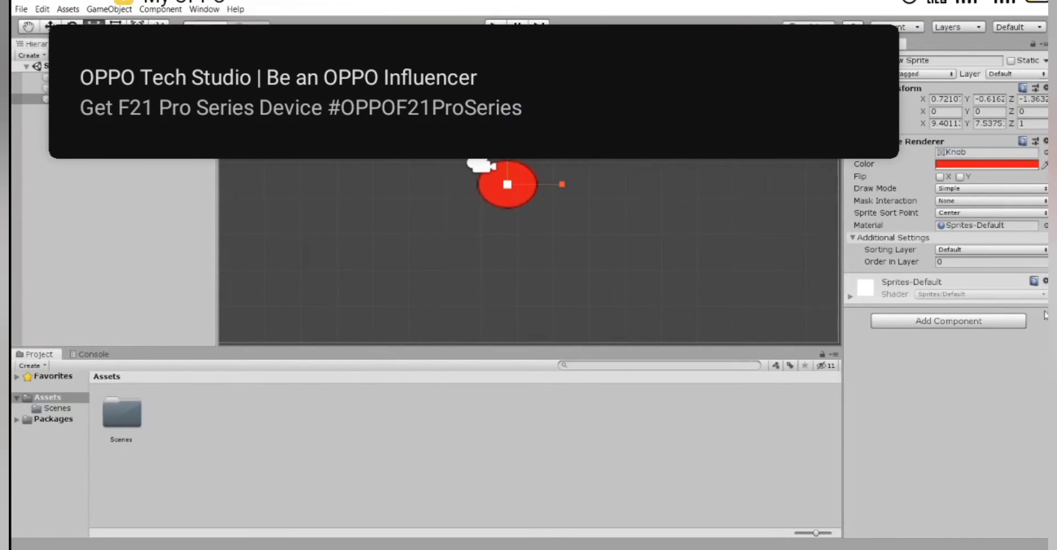
left_click(55, 201)
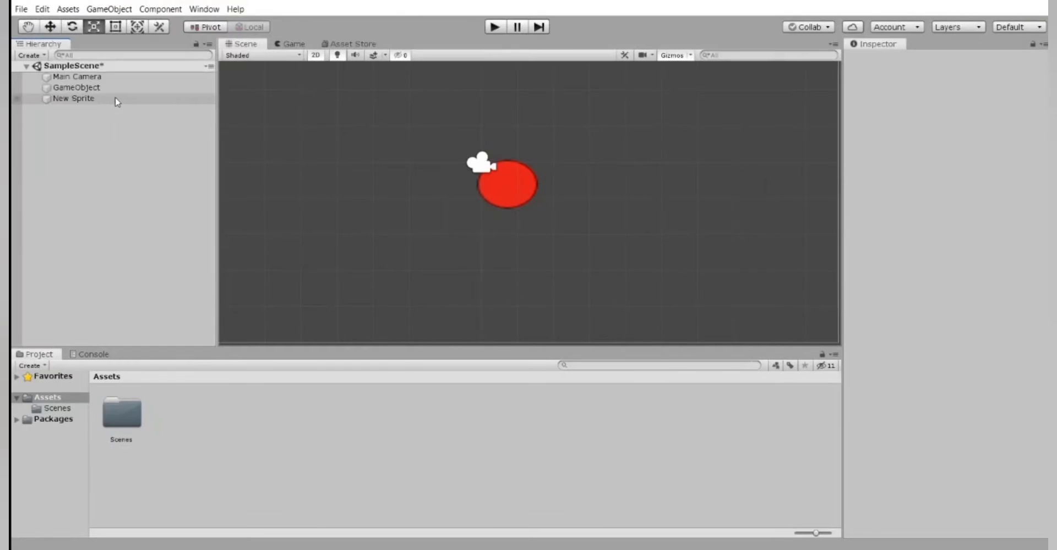
left_click(120, 102)
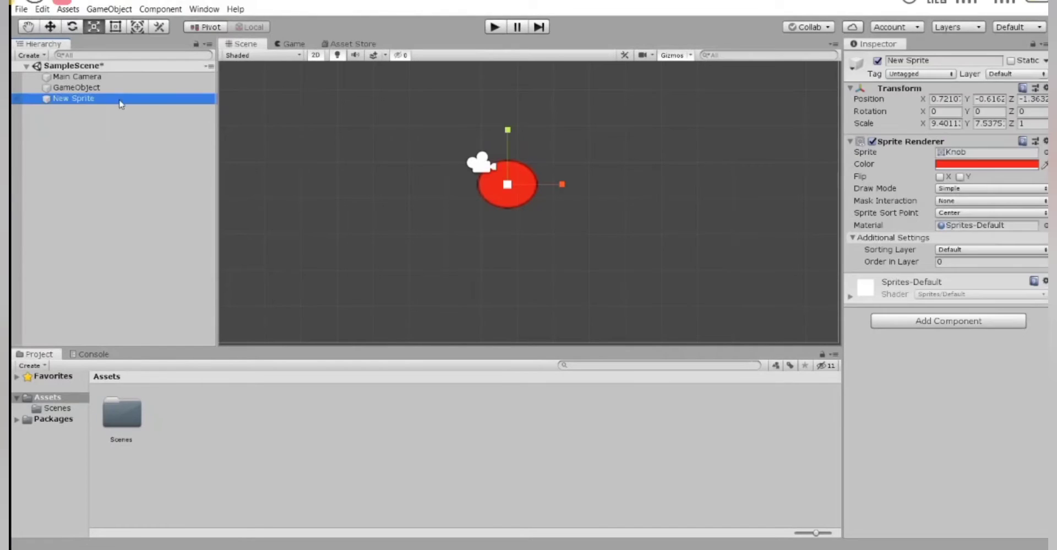
Stretch New Sprite from its original size to a scale of about X 14.75 and Y 9.14.
left_click(94, 27)
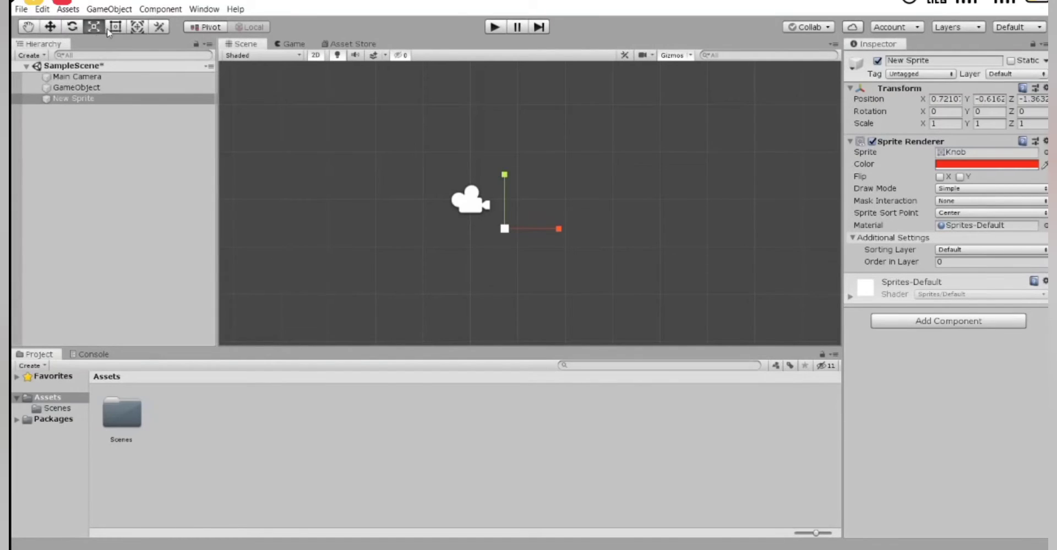
left_click_drag(559, 230, 740, 229)
left_click_drag(506, 175, 504, 71)
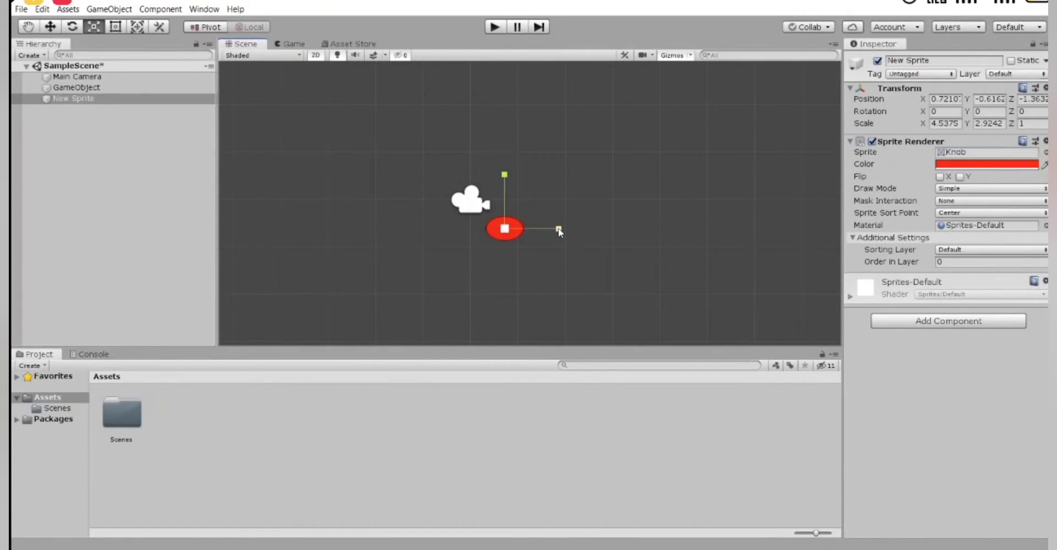
left_click_drag(559, 230, 682, 229)
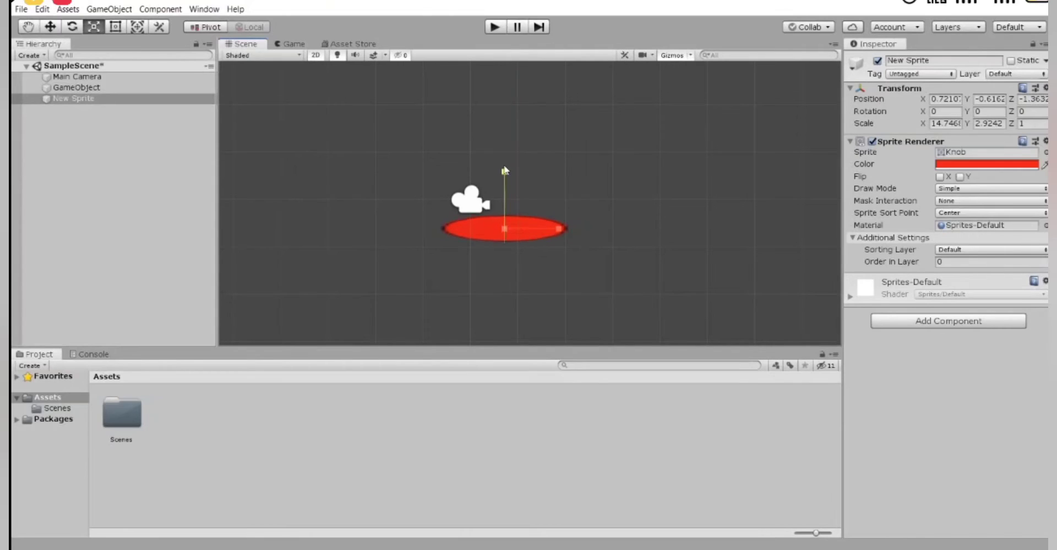
left_click_drag(504, 171, 509, 61)
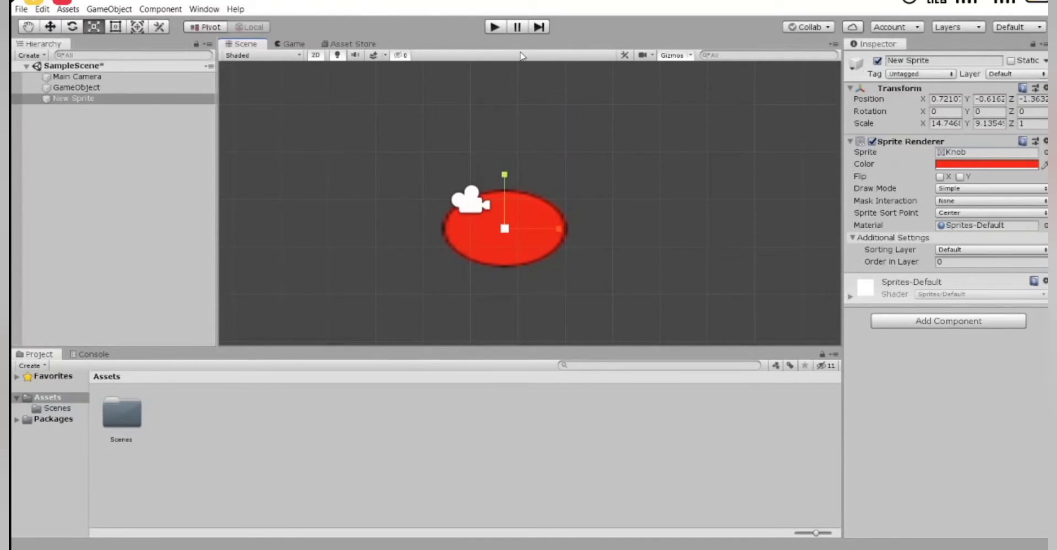
Shrink New Sprite with the Scale tool to about 9.4 on X and 7.54 on Y.
scroll(523, 65, "up", 1)
scroll(523, 65, "down", 3)
scroll(526, 72, "up", 1)
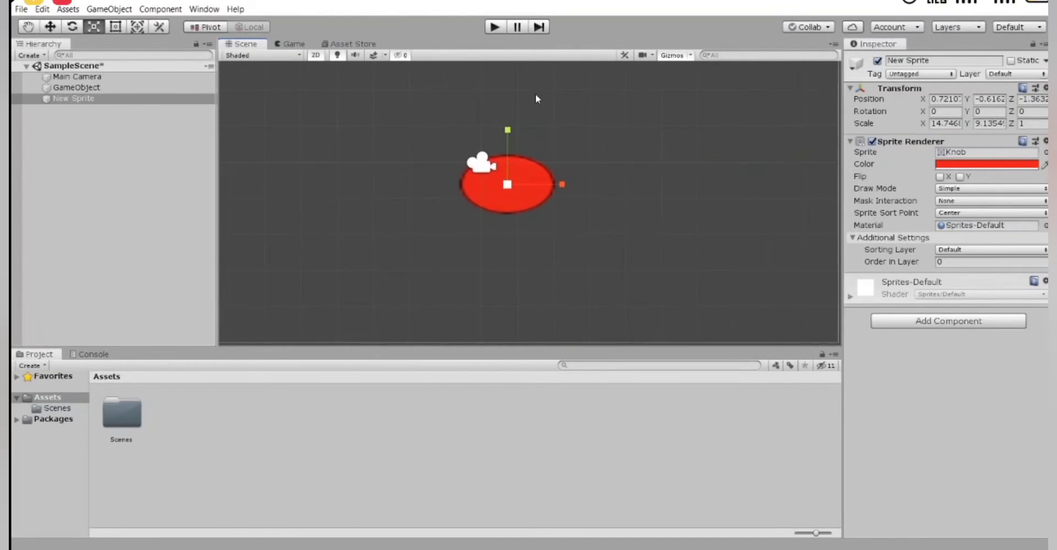
left_click_drag(564, 187, 545, 188)
left_click_drag(507, 131, 510, 137)
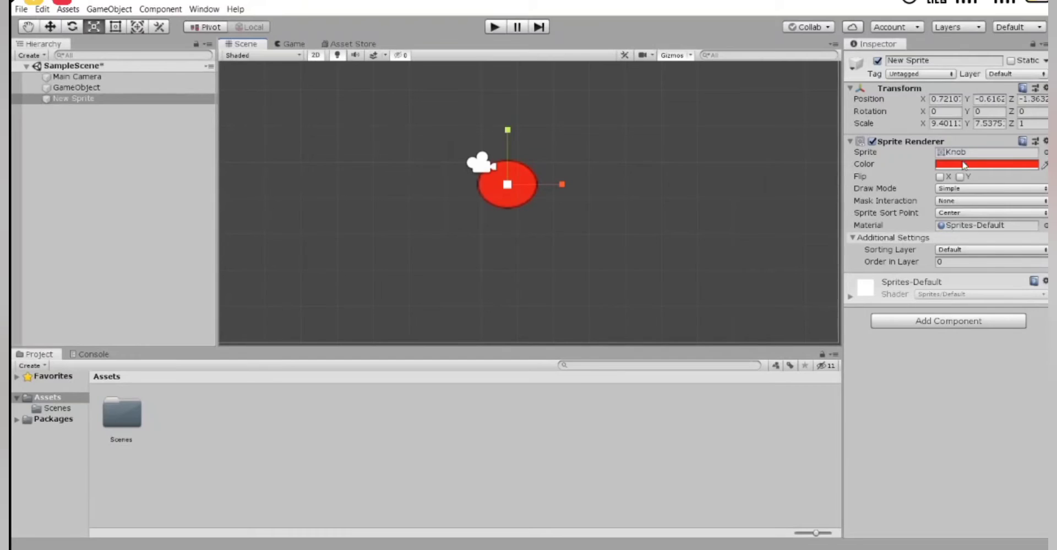
Select New Sprite and set its X position to 1.
left_click(55, 198)
left_click(119, 100)
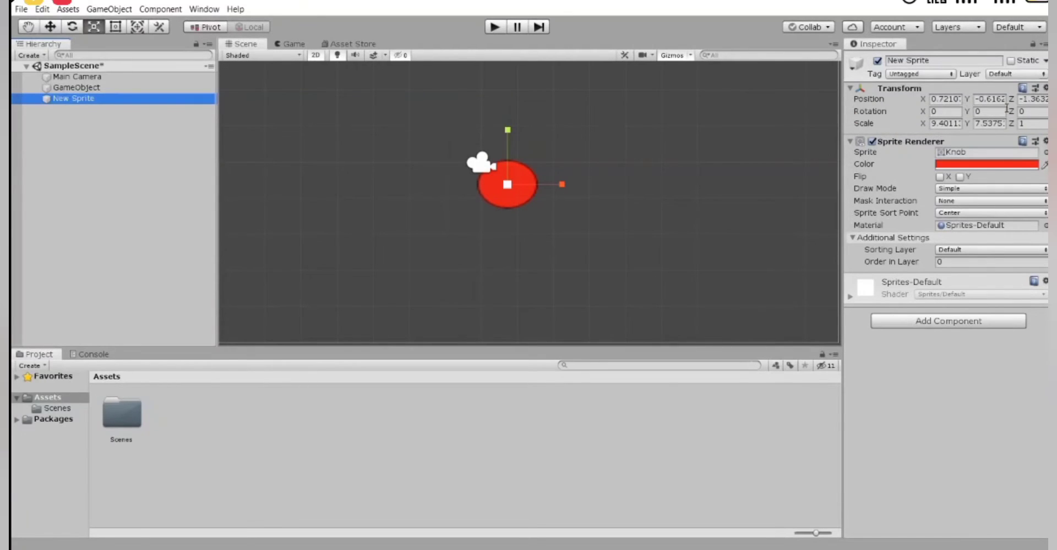
left_click(955, 99)
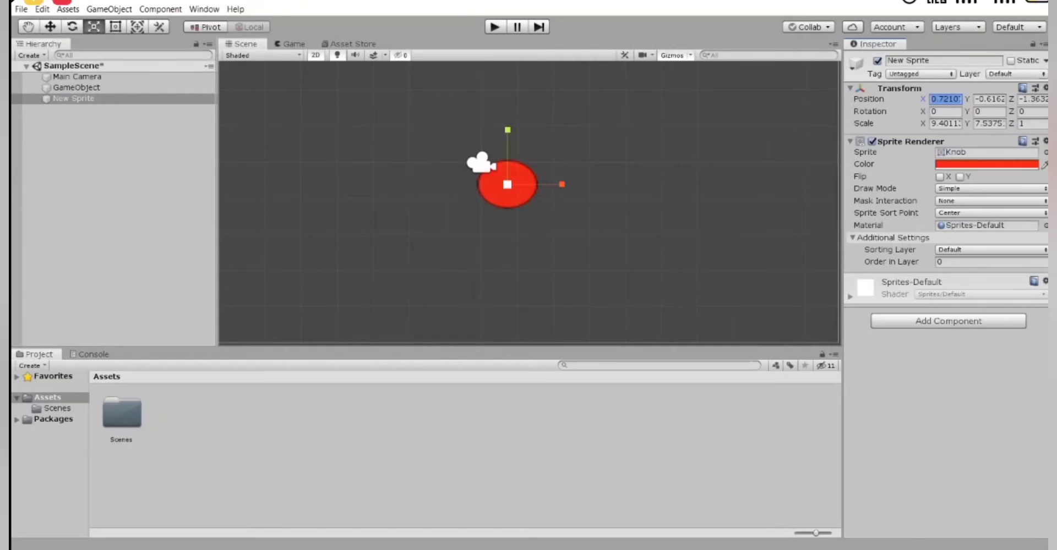
type("1")
key("Return")
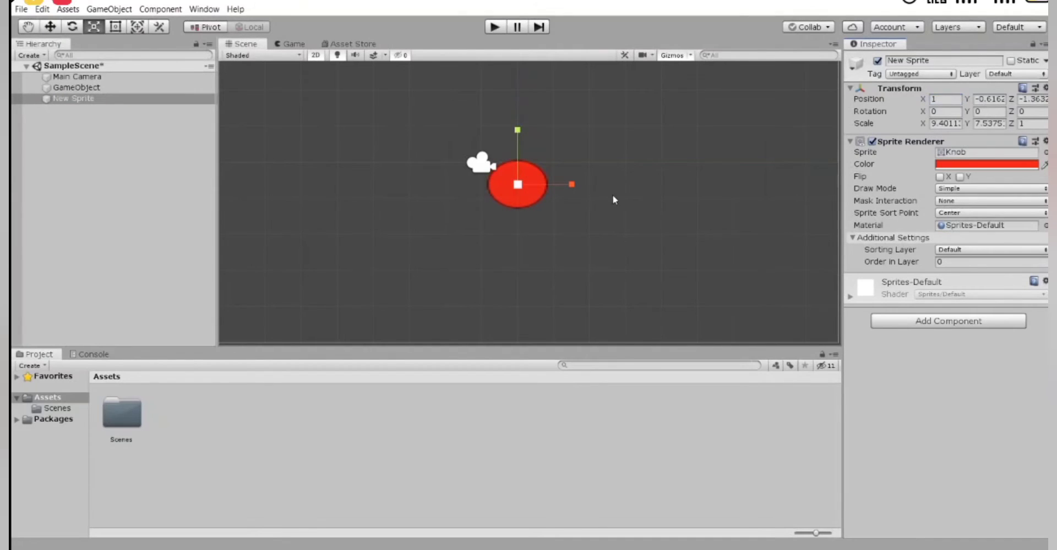
Move New Sprite with the Move tool to about X 2.64 and Y 0.21.
left_click(55, 28)
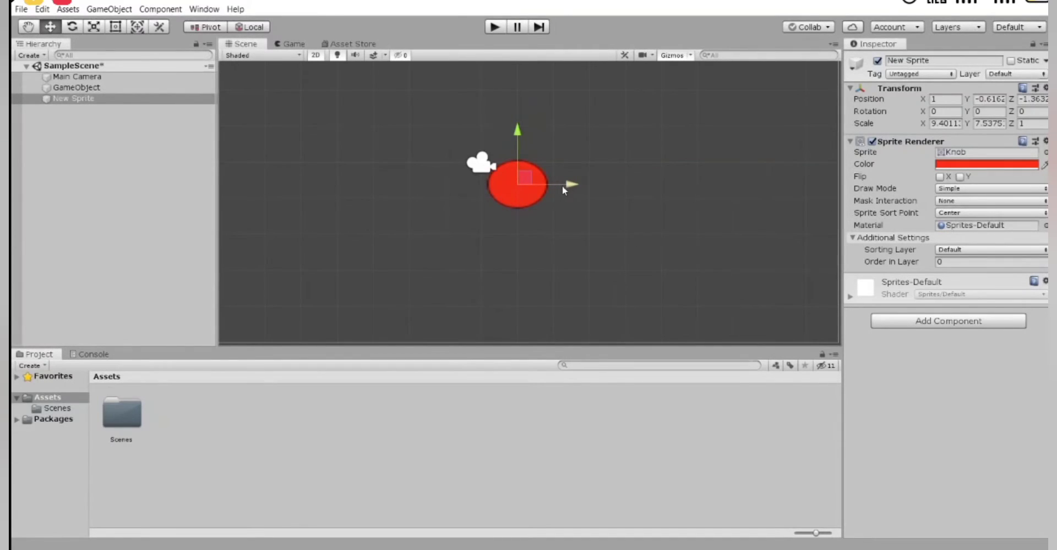
mouse_move(559, 183)
left_mouse_down()
mouse_move(576, 183)
mouse_move(404, 203)
mouse_move(693, 211)
mouse_move(298, 210)
mouse_move(594, 214)
mouse_move(467, 212)
mouse_move(602, 200)
mouse_move(513, 188)
mouse_move(542, 186)
left_mouse_up()
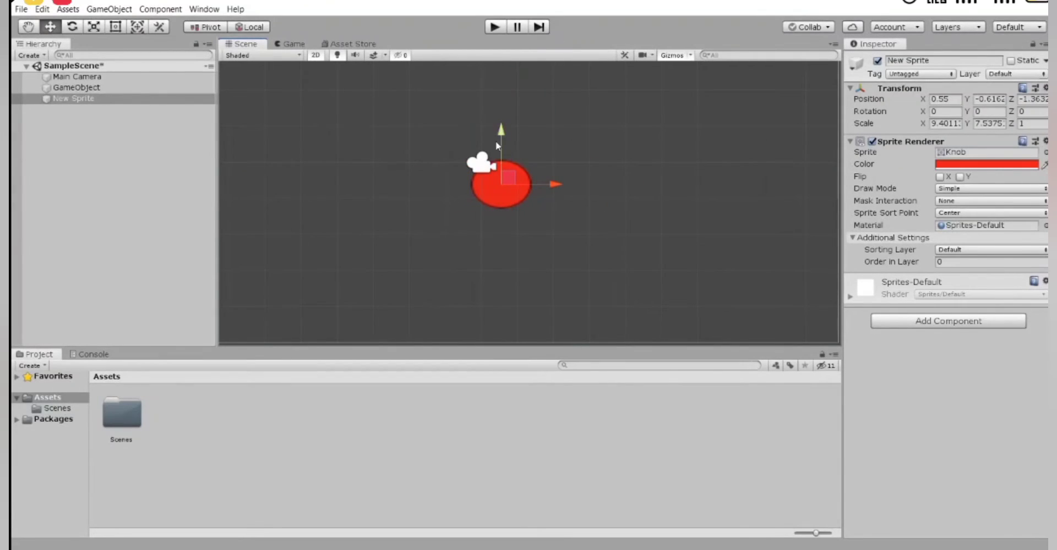
left_click_drag(500, 145, 540, 145)
left_click_drag(510, 179, 577, 154)
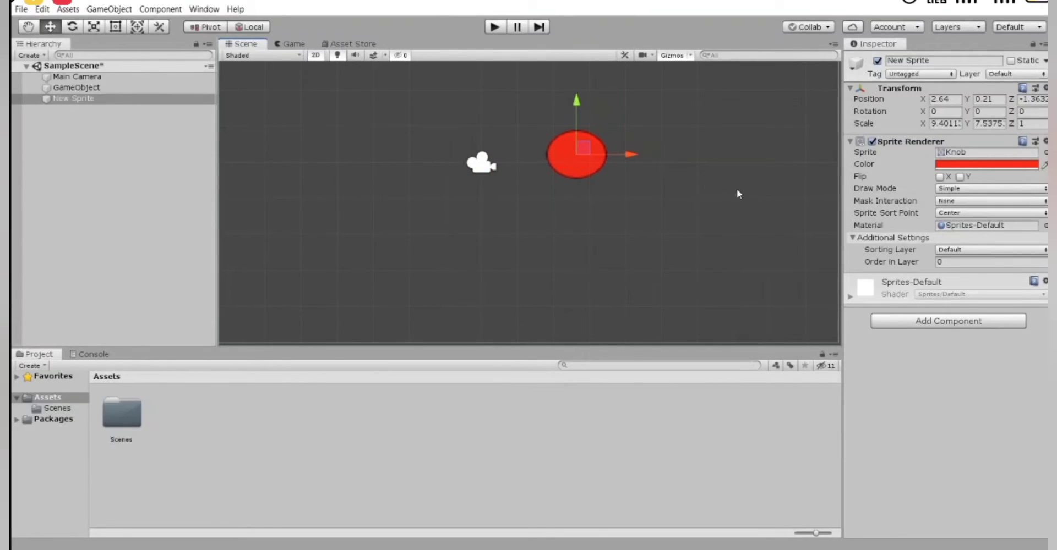
Reset New Sprite's Transform and set its scale to 5 on both X and Y.
right_click(889, 90)
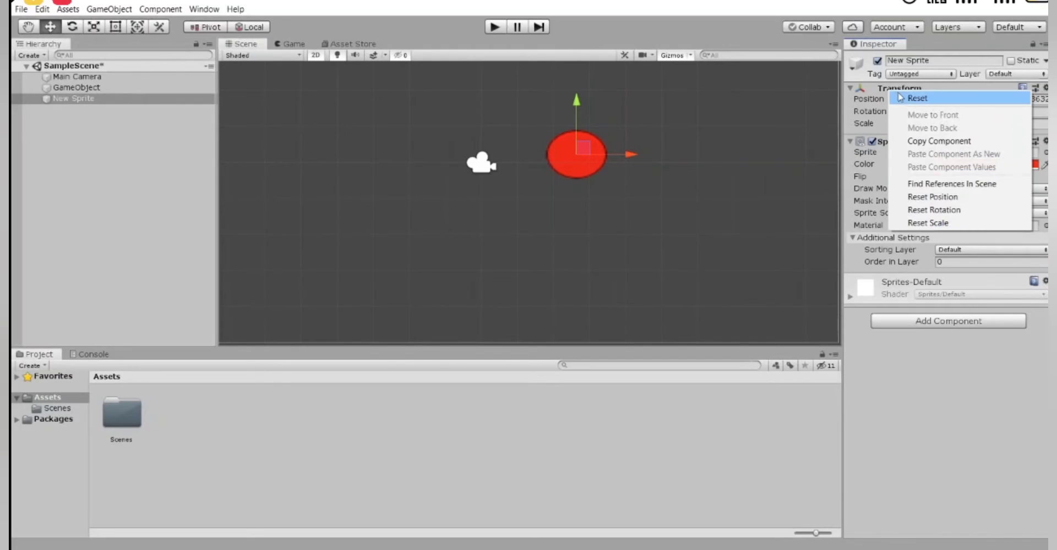
left_click(903, 99)
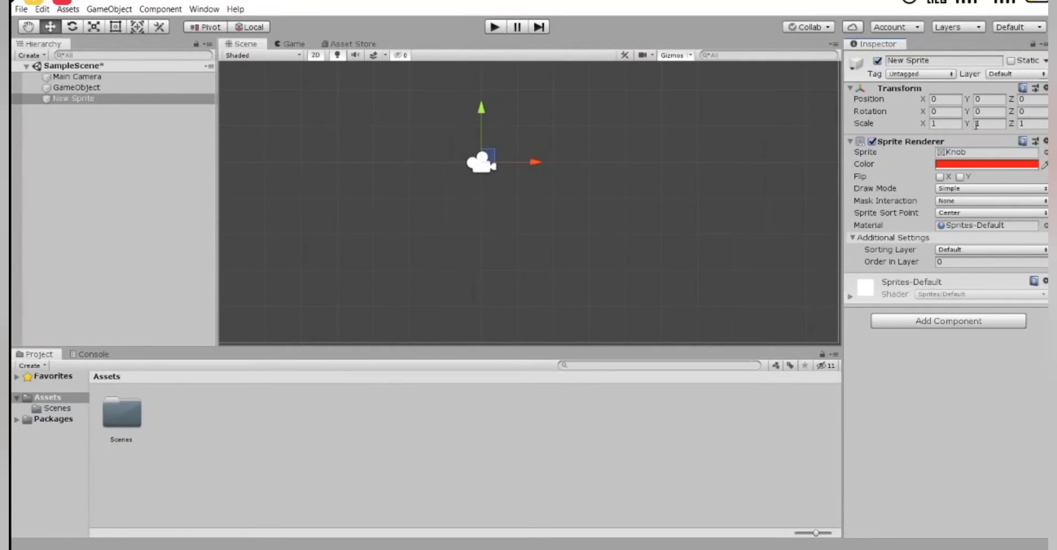
left_click(946, 124)
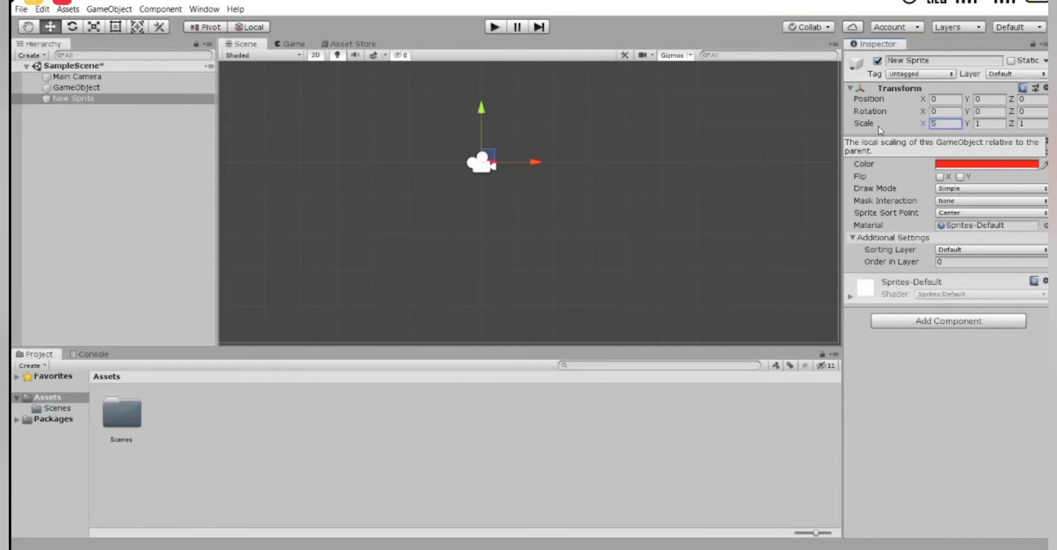
left_click(970, 125)
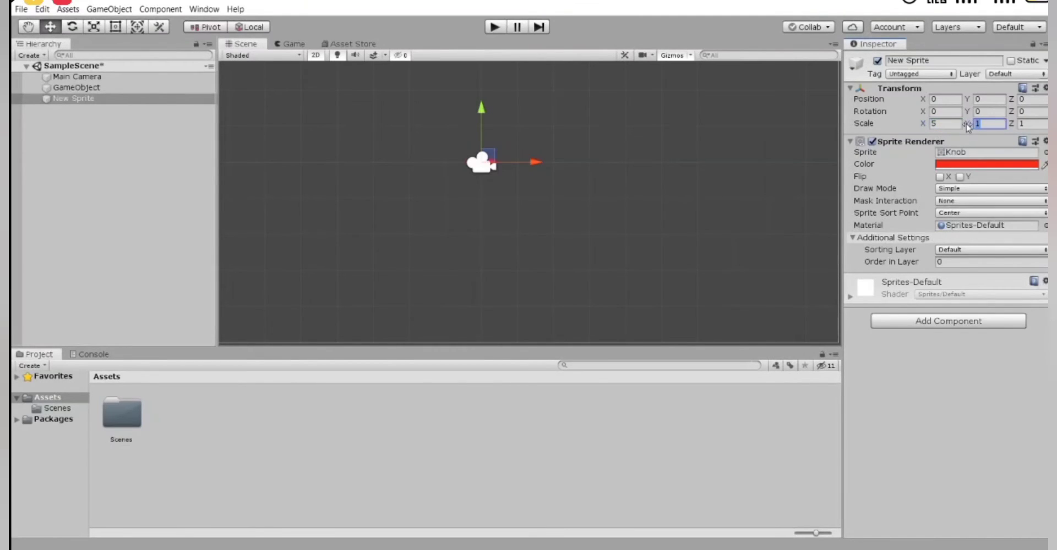
left_click(279, 255)
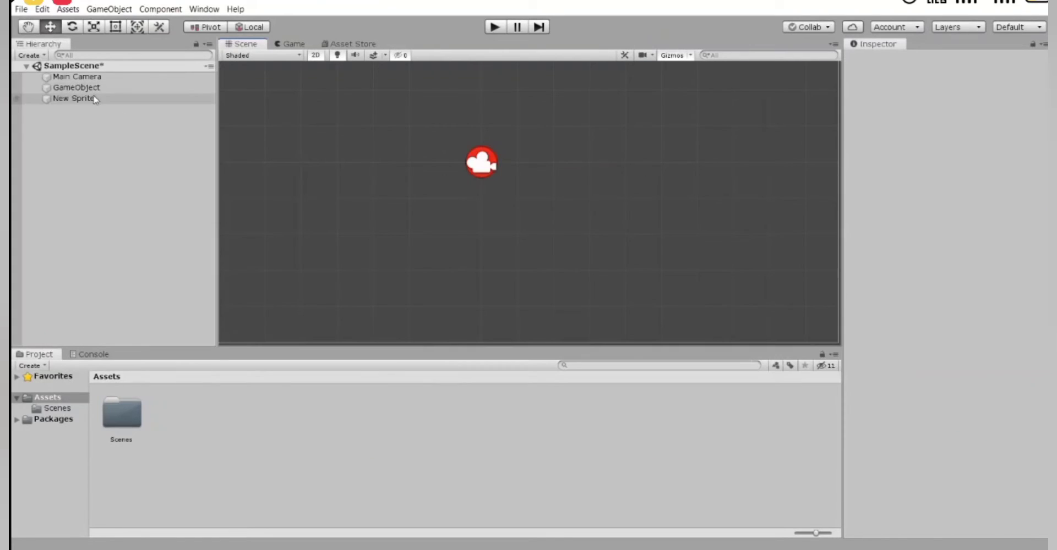
Rename New Sprite as circle.
left_click(98, 99)
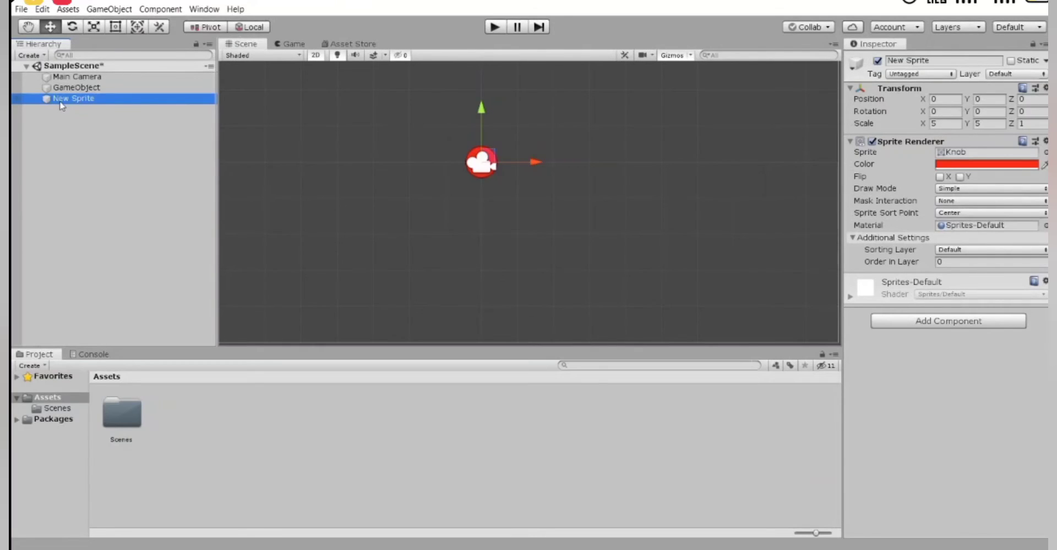
key("F2")
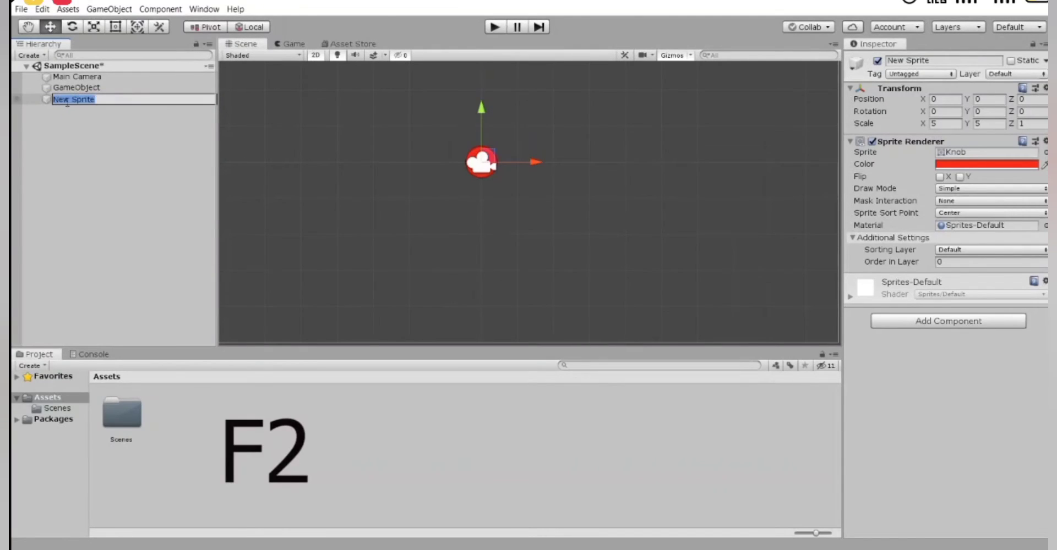
type("circle")
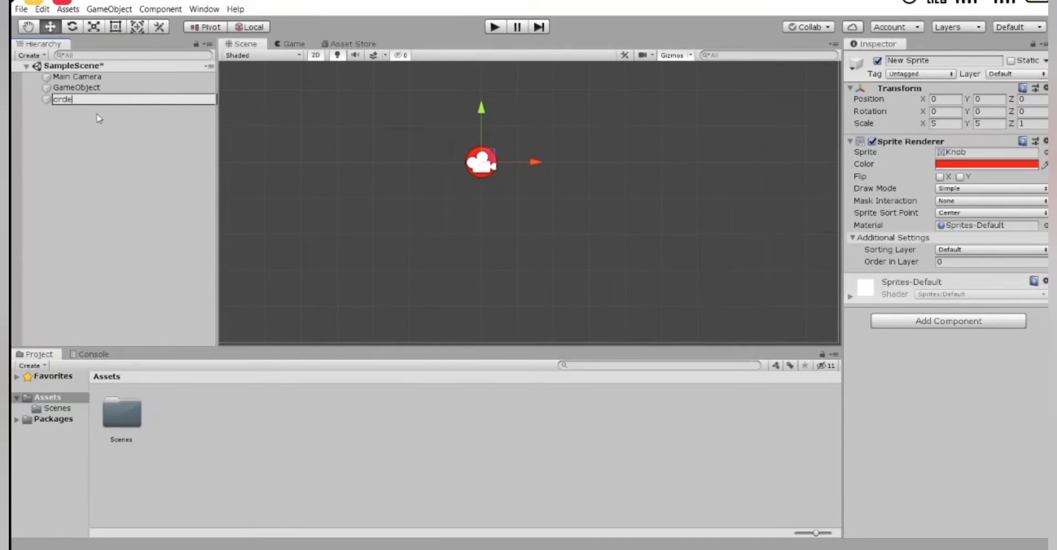
key("Return")
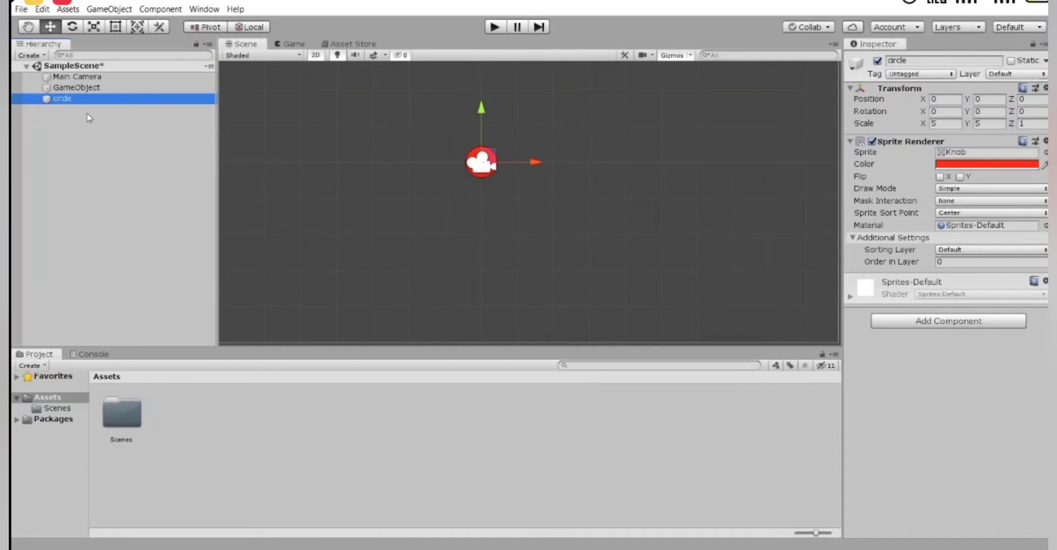
Create another 2D sprite object and assign InputFieldBackground as its Sprite Renderer's sprite.
left_click(44, 56)
mouse_move(95, 109)
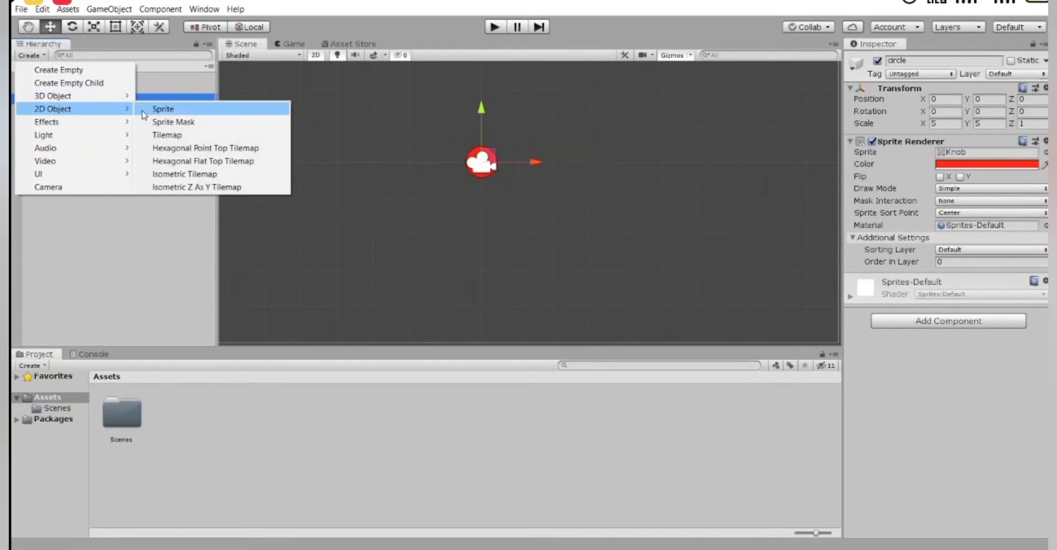
left_click(175, 110)
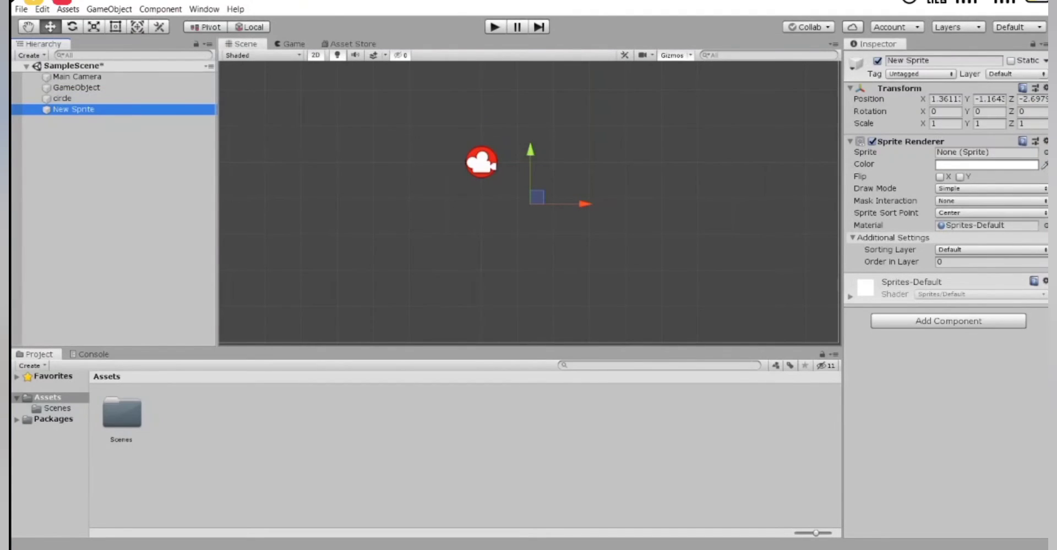
left_click(1046, 156)
scroll(146, 138, "down", 1)
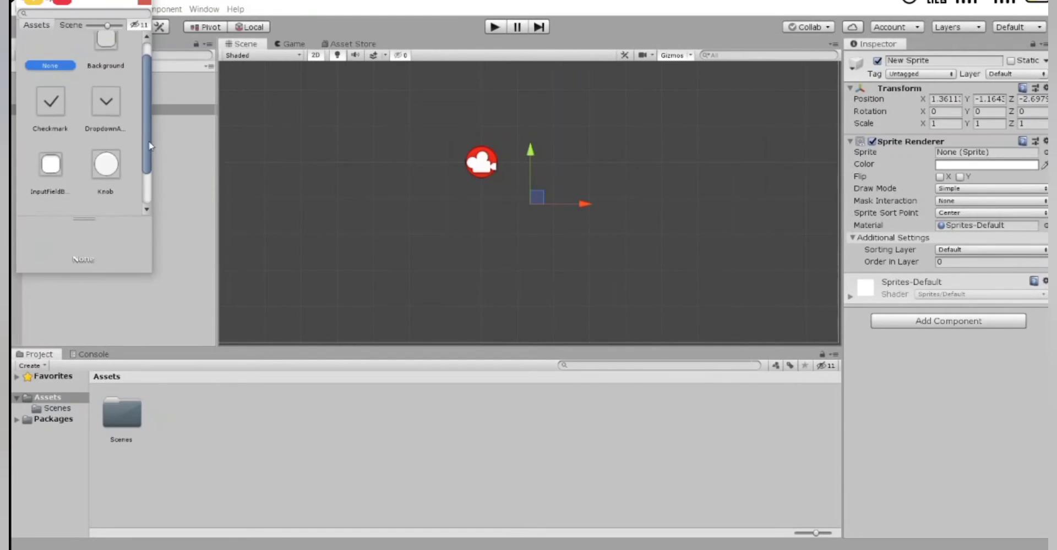
scroll(149, 145, "down", 1)
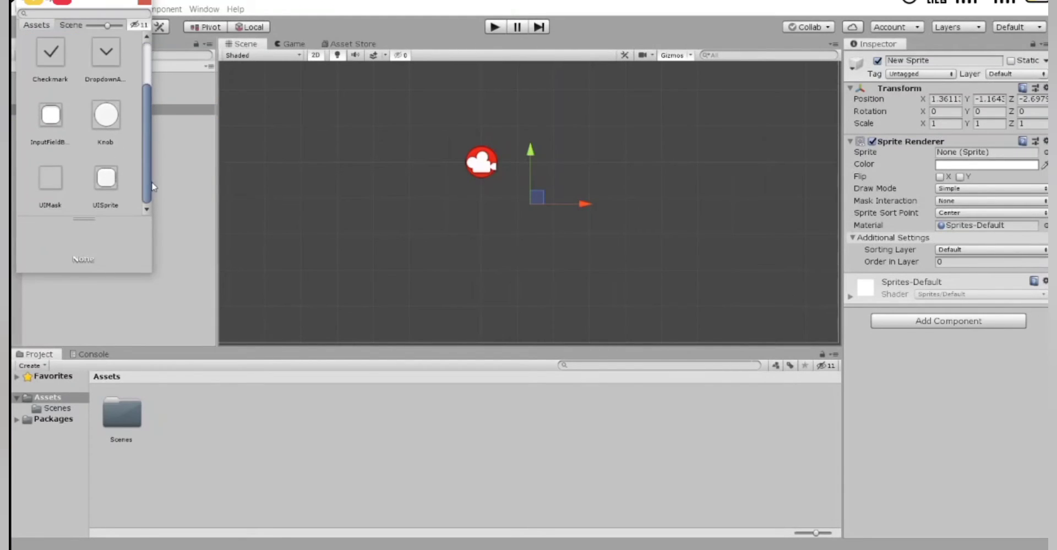
left_click(52, 120)
double_click(53, 120)
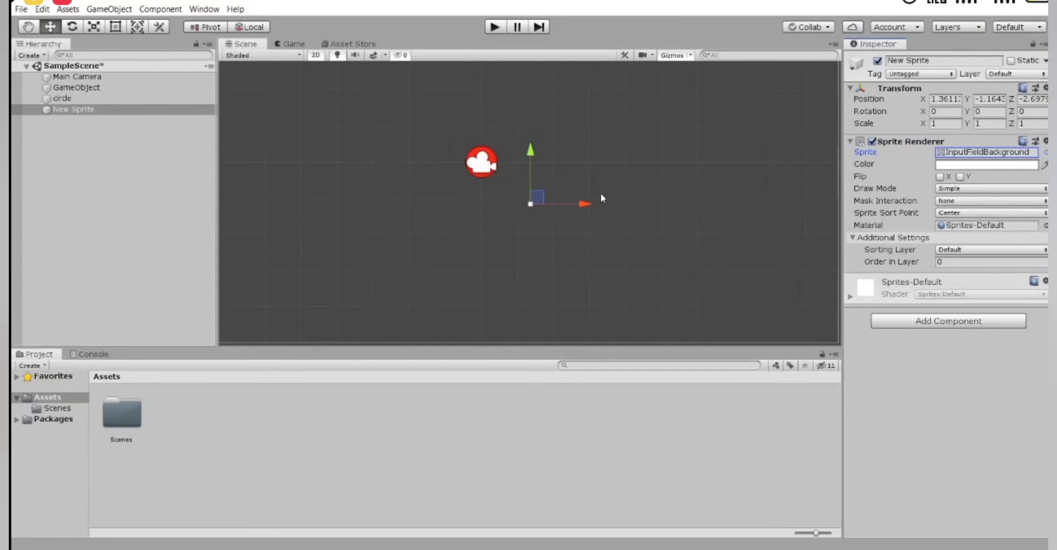
Stretch the new white sprite with the Scale tool to about 91.99 on X and 3.38 on Y.
left_click(113, 27)
left_click(94, 27)
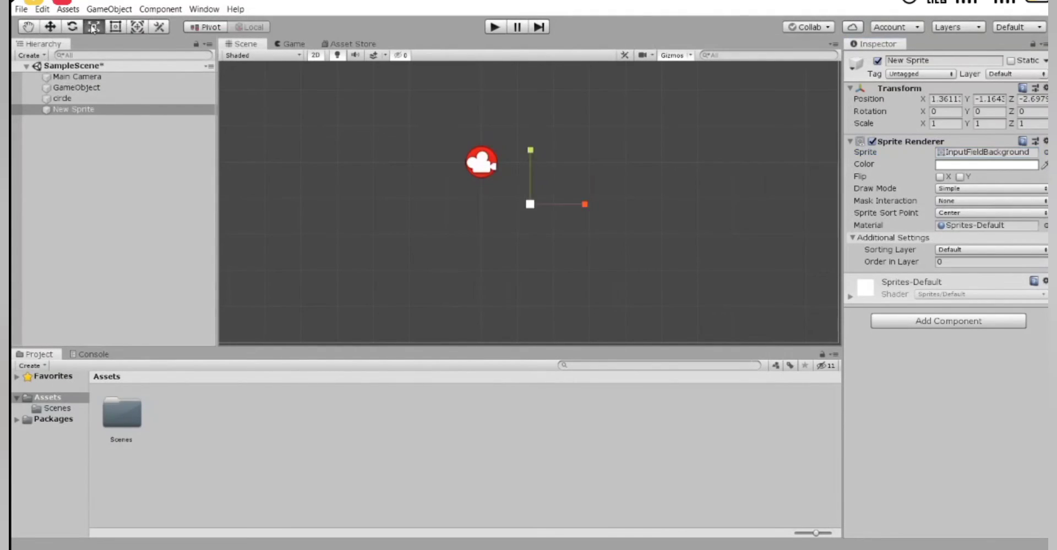
left_click_drag(584, 203, 772, 204)
left_click_drag(585, 202, 798, 203)
left_click_drag(533, 153, 533, 88)
left_click_drag(592, 208, 637, 208)
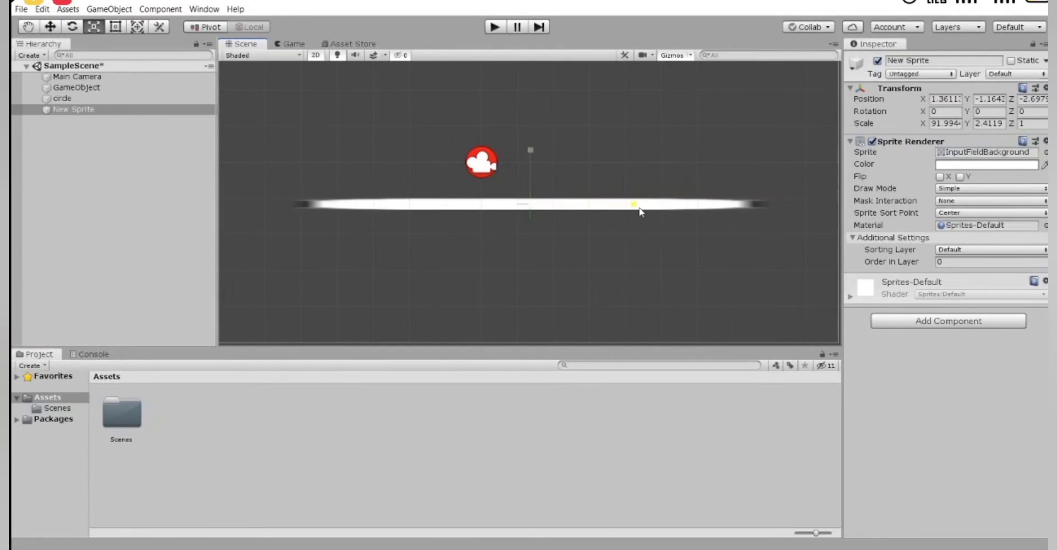
left_click_drag(534, 149, 535, 126)
left_click(116, 210)
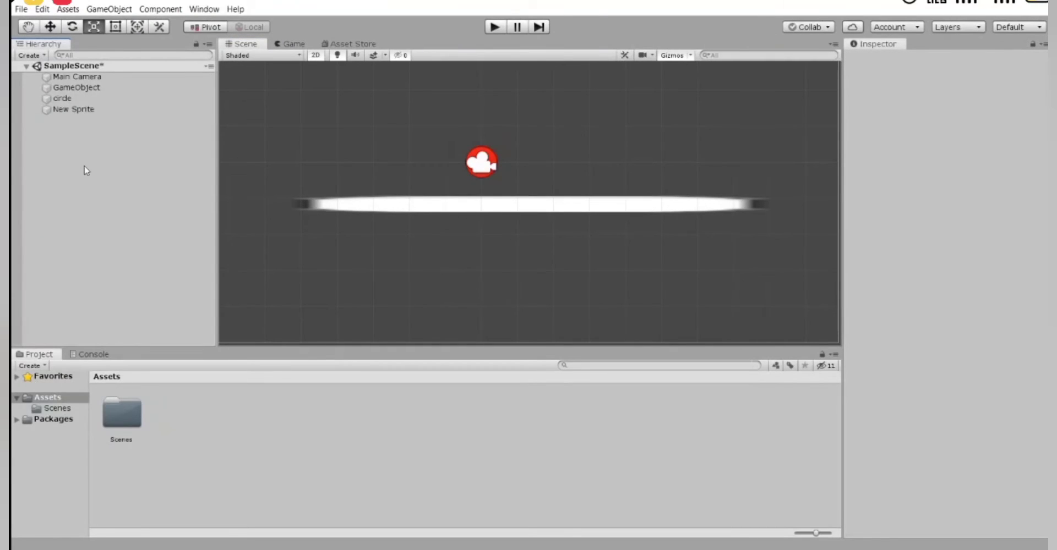
Rename the stretched white sprite as ground.
left_click(85, 110)
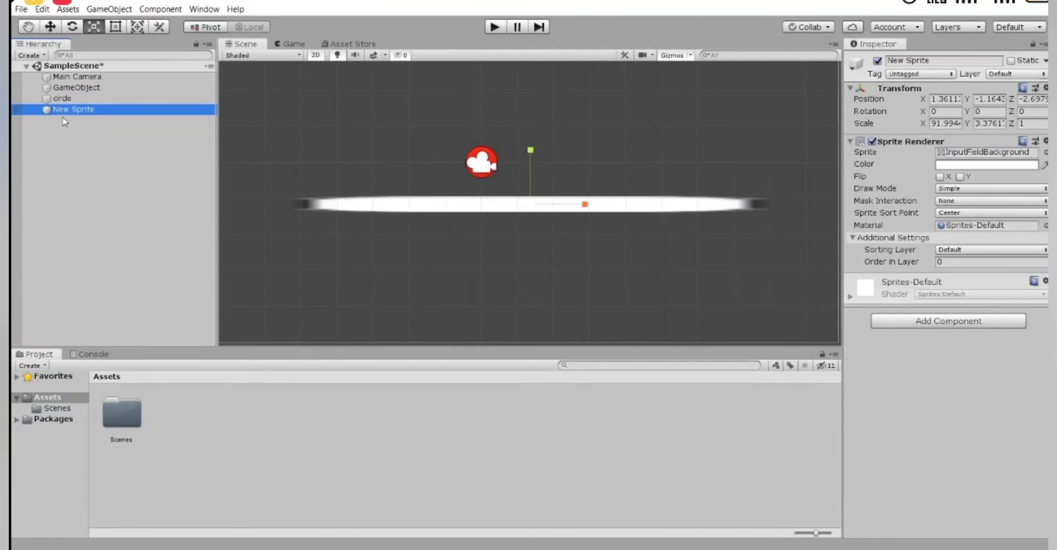
key("F2")
type("r")
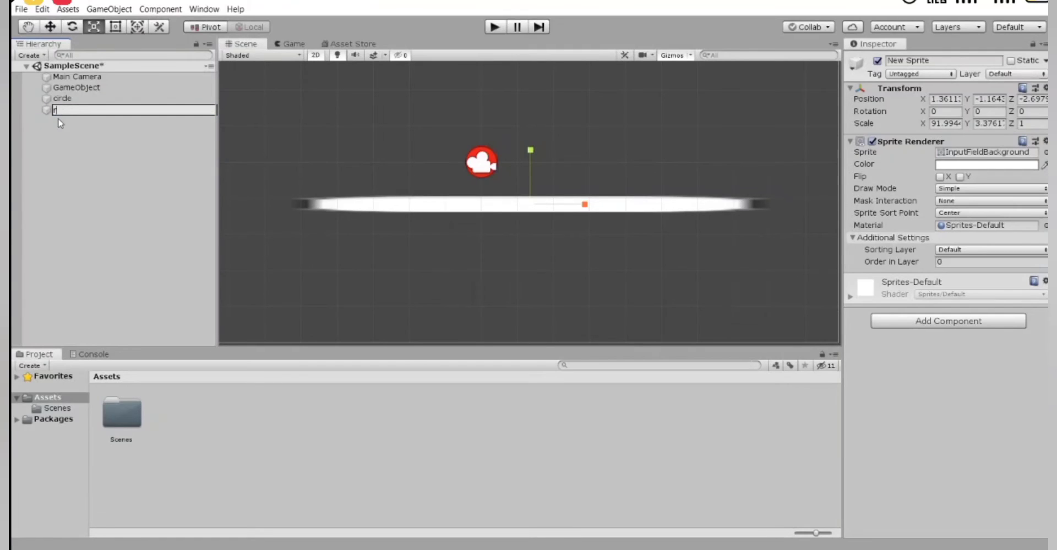
type("ground")
left_click(587, 283)
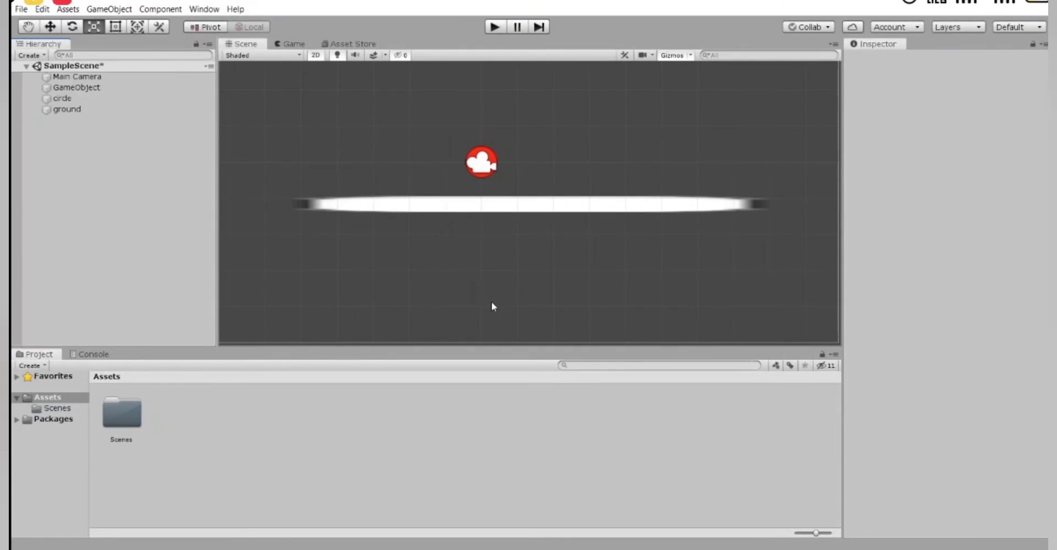
Show the contents of the Scenes folder and save SampleScene.
left_click(58, 409)
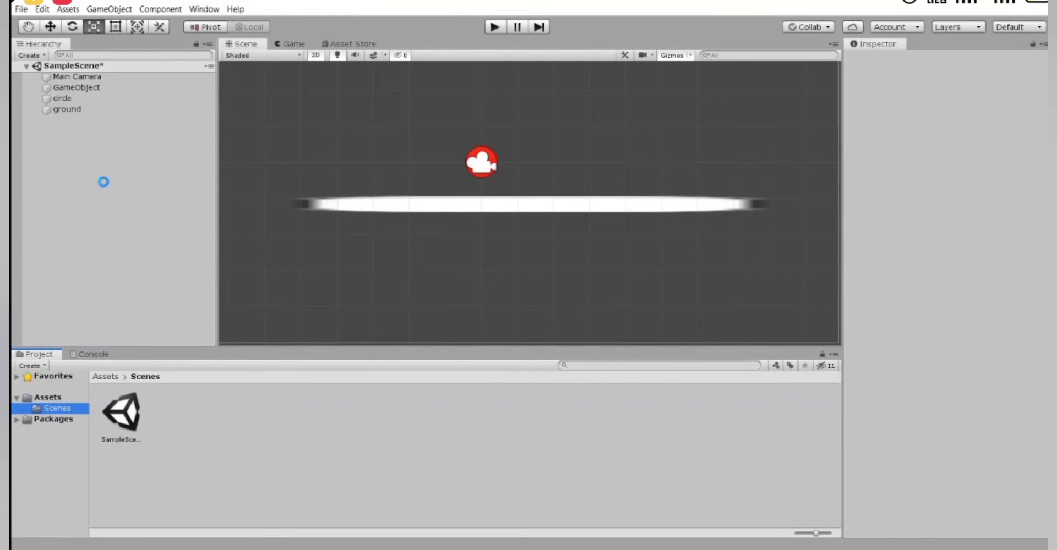
key("ctrl+s")
Look through the 2D Sprite folder in Packages and return to the Scenes folder.
left_click(44, 420)
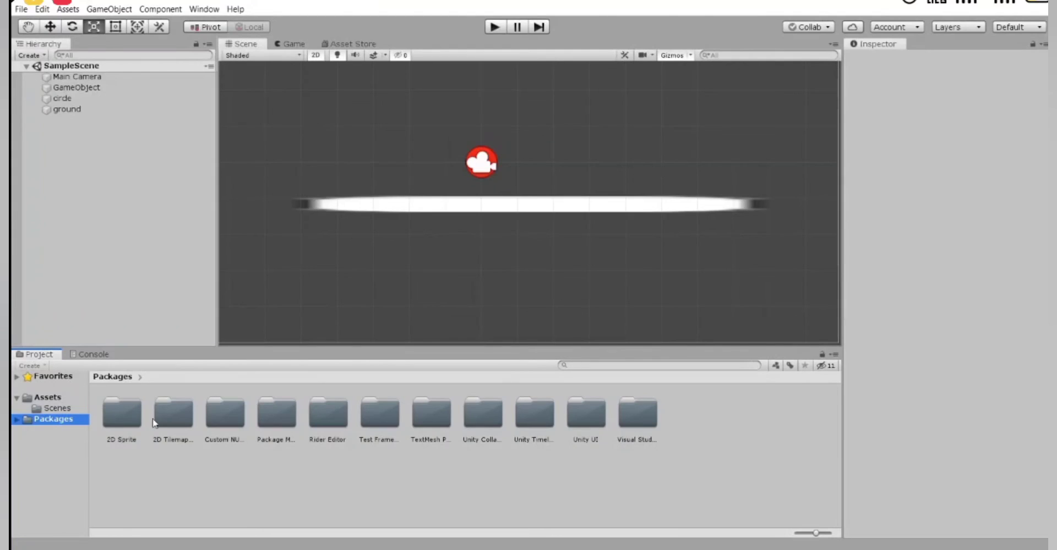
left_click(133, 414)
double_click(134, 414)
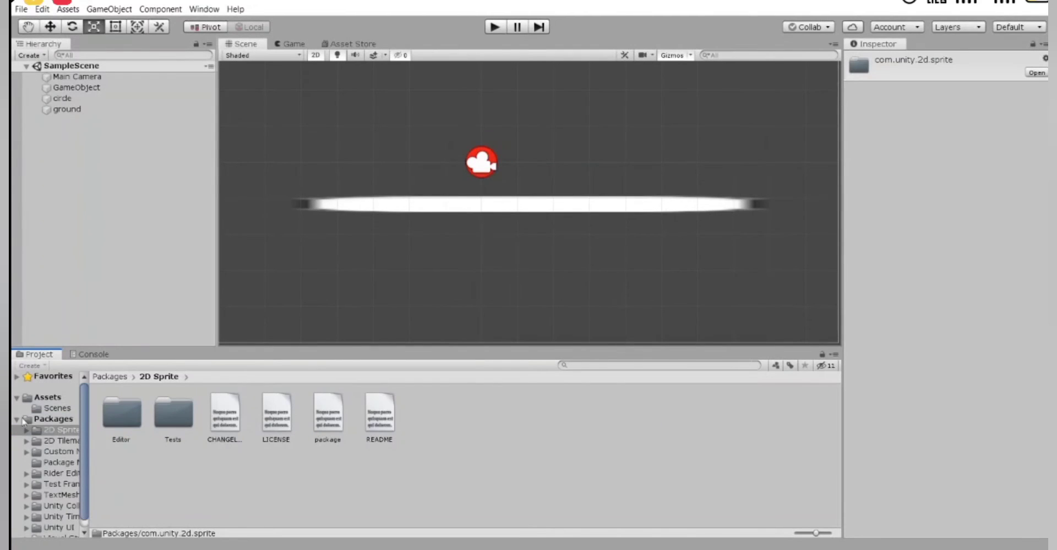
left_click(59, 410)
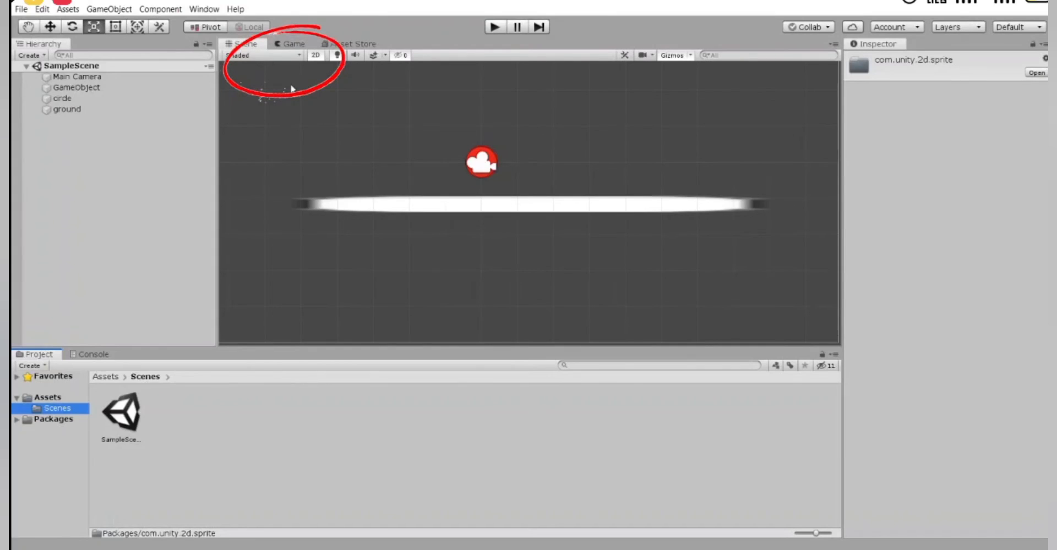
Show the scene in the Game view and recolor the ground sprite to a magenta of about hex CF0091.
left_click(294, 44)
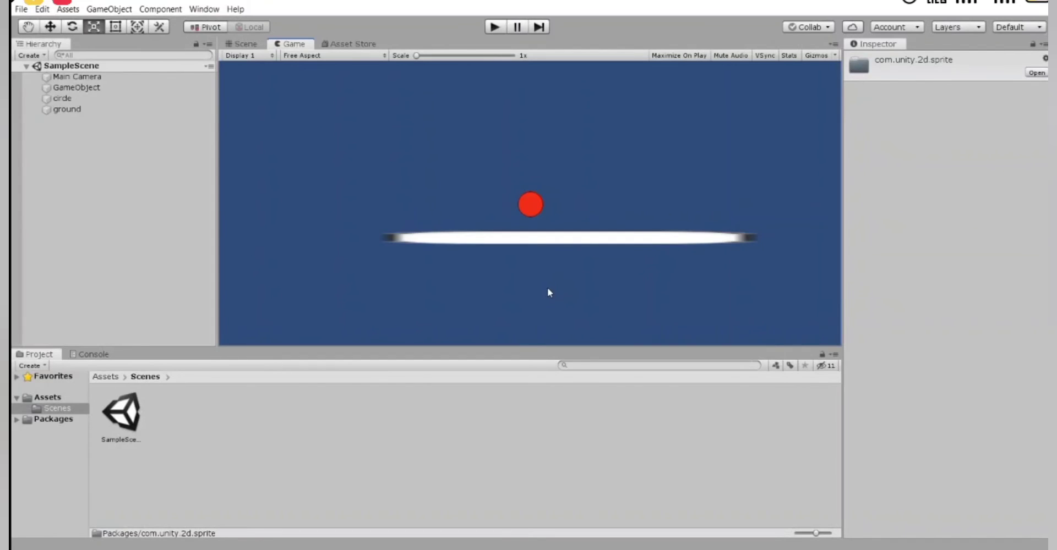
left_click(80, 110)
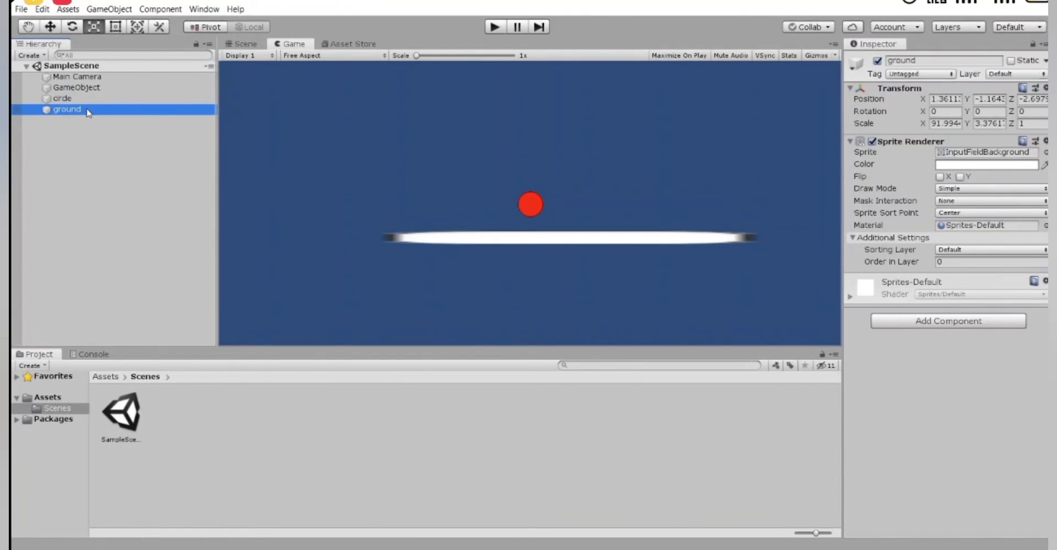
left_click(1028, 165)
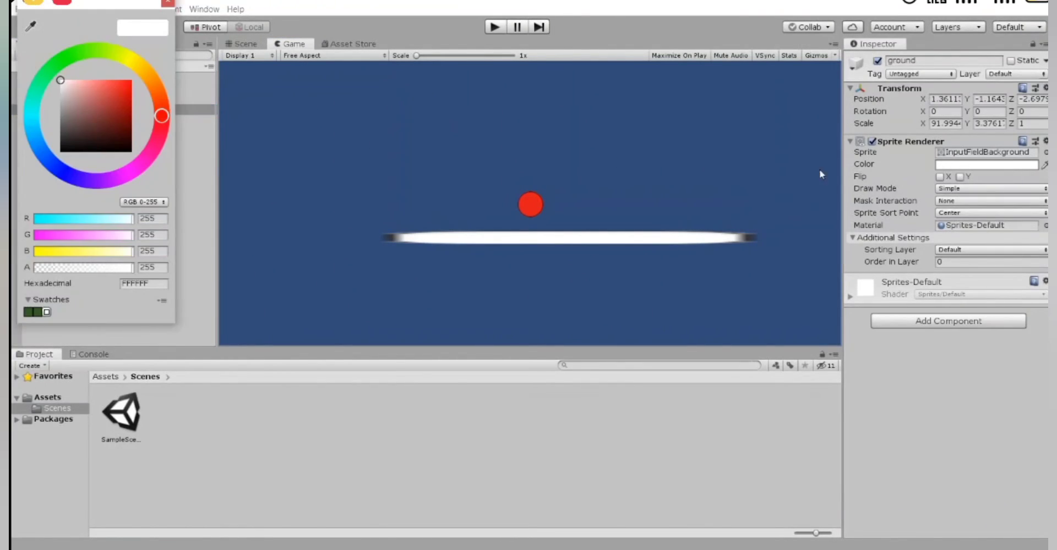
mouse_move(131, 58)
left_mouse_down()
mouse_move(118, 54)
mouse_move(147, 67)
mouse_move(164, 107)
mouse_move(144, 159)
left_mouse_up()
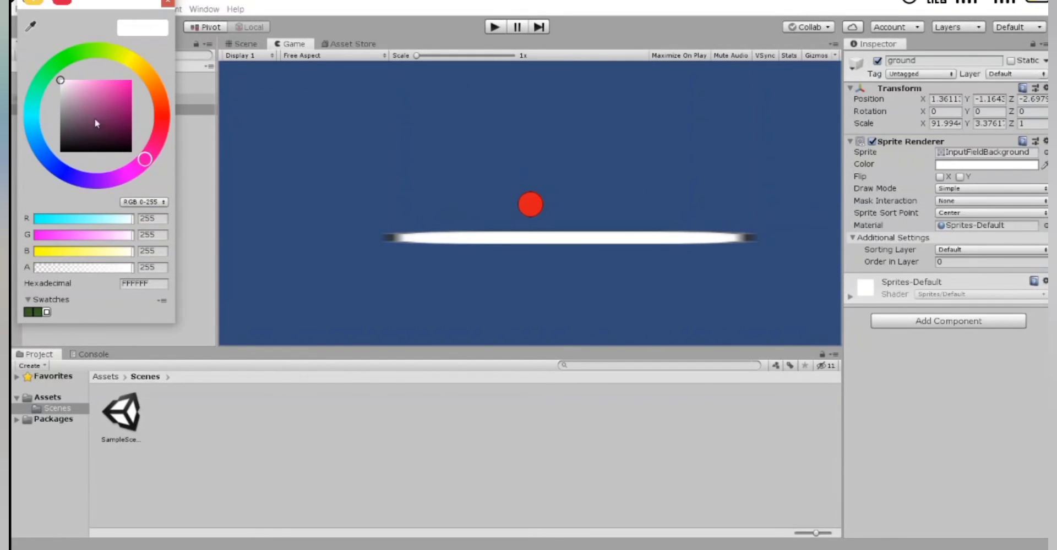
left_click_drag(96, 123, 136, 98)
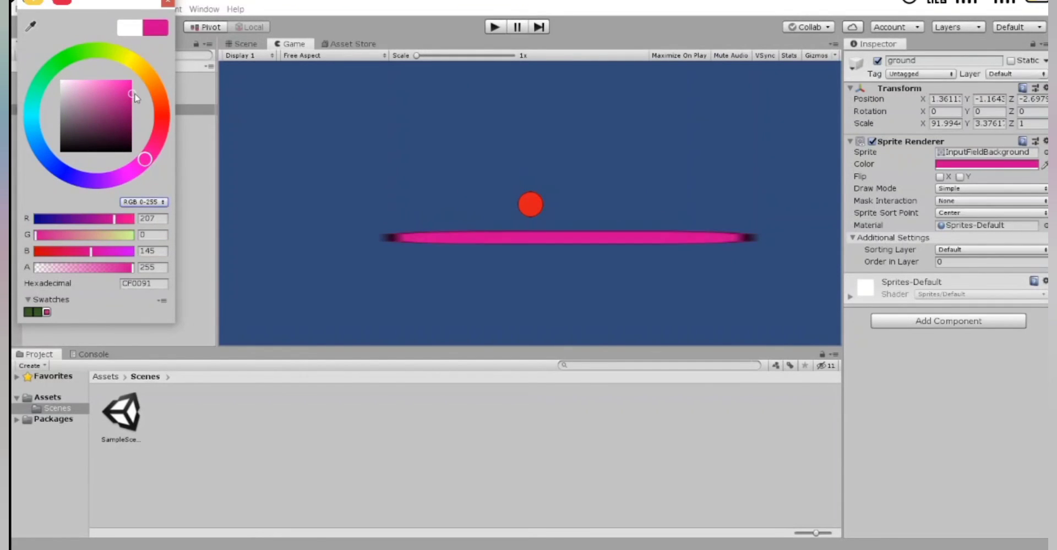
left_click(168, 2)
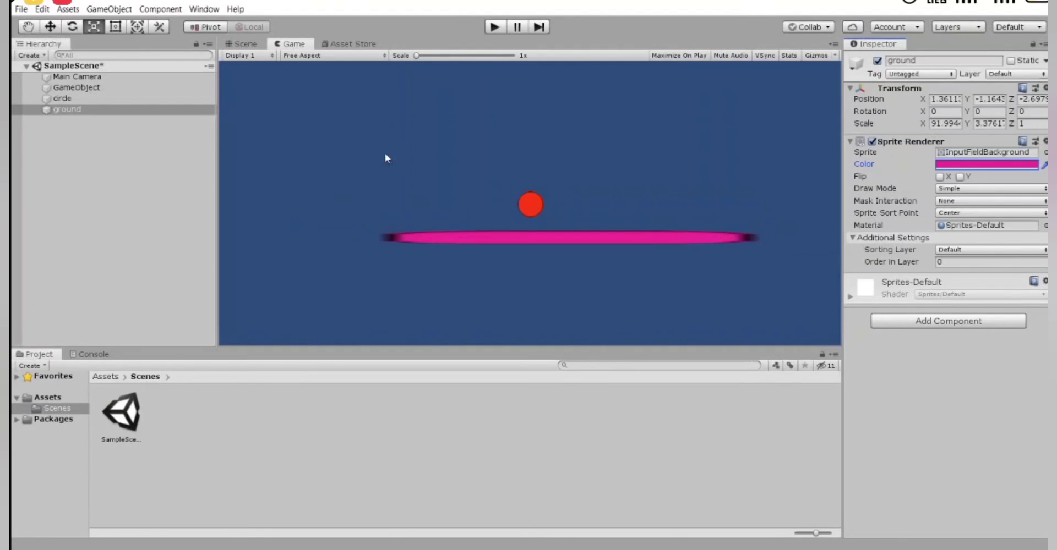
Try docking the Game view beside the Console and the Hierarchy above the Inspector, and restore the Default layout.
left_click_drag(297, 43, 135, 355)
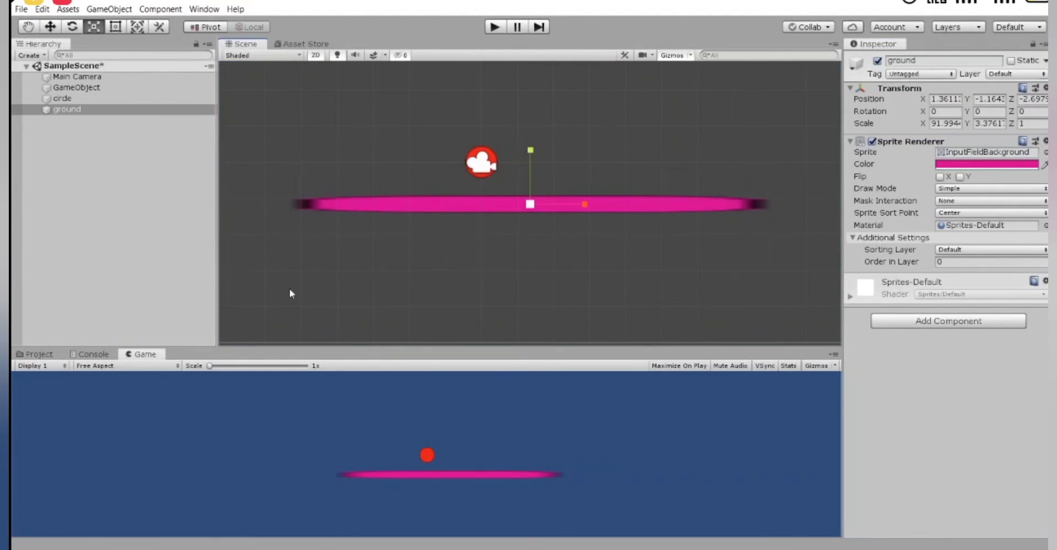
left_click_drag(42, 43, 990, 145)
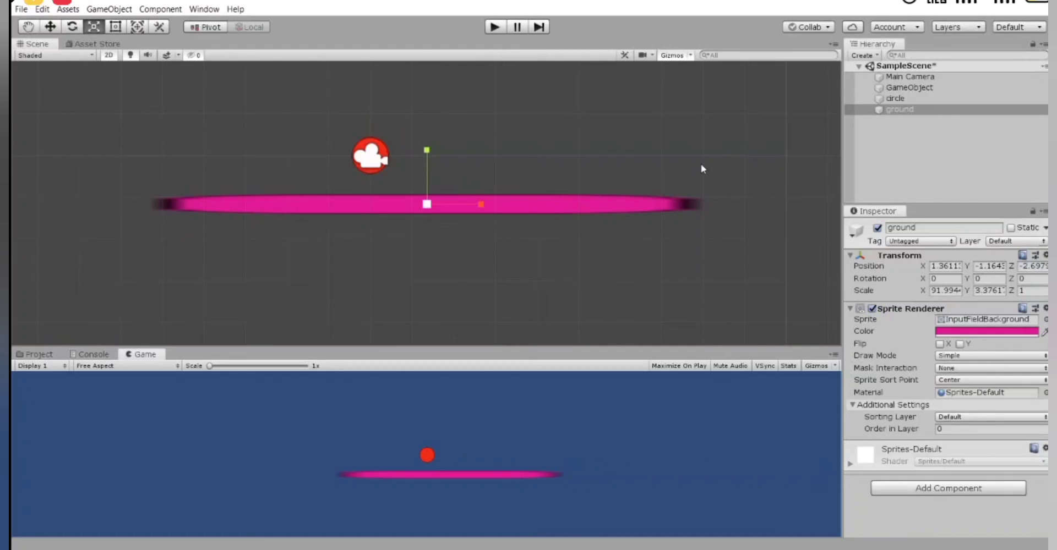
left_click(1018, 28)
left_click(973, 67)
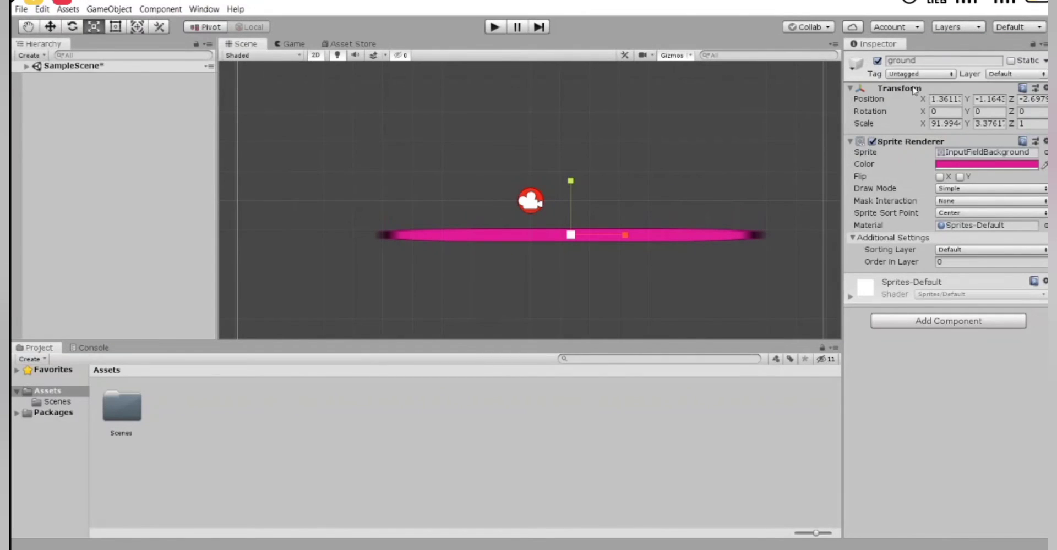
Dock the Game view beside the Console below the Scene view, and split the Project window into its own pane beside it.
left_click(292, 44)
left_click_drag(292, 44, 149, 349)
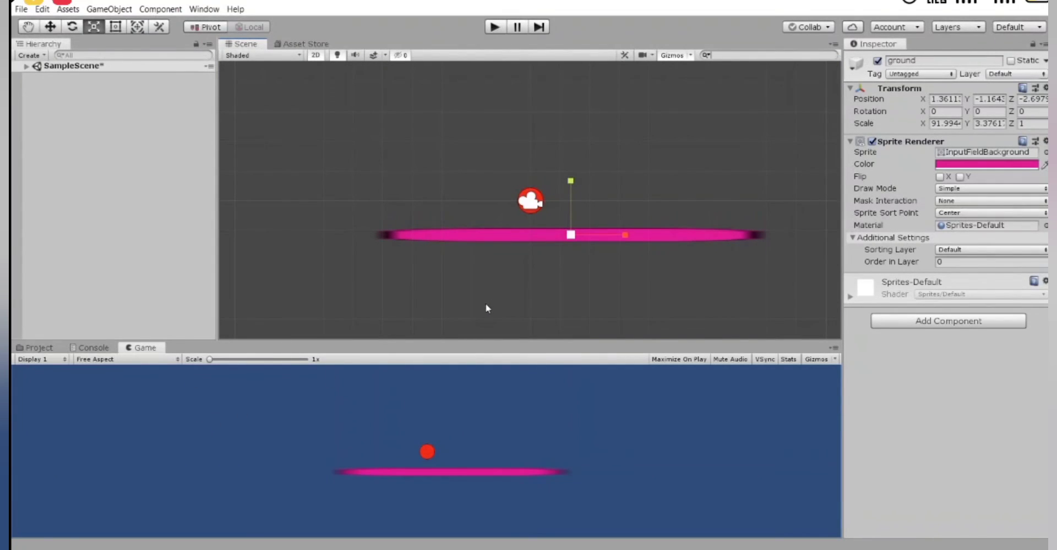
left_click_drag(34, 348, 760, 402)
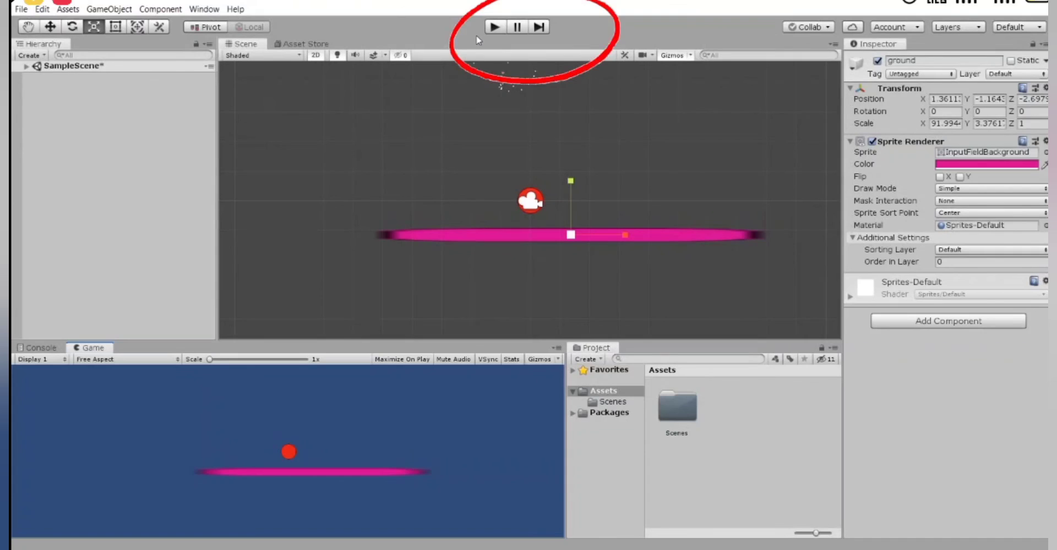
In Play mode, try moving the ground to about X -2.84, Y -2.22 with the Move tool, stop, and briefly run the scene again.
left_click(495, 27)
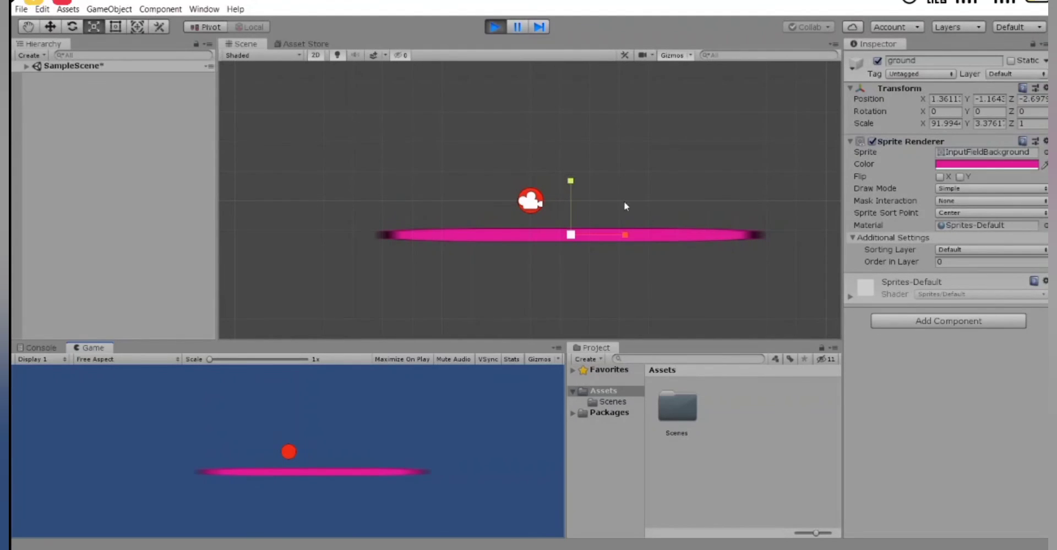
left_click(57, 28)
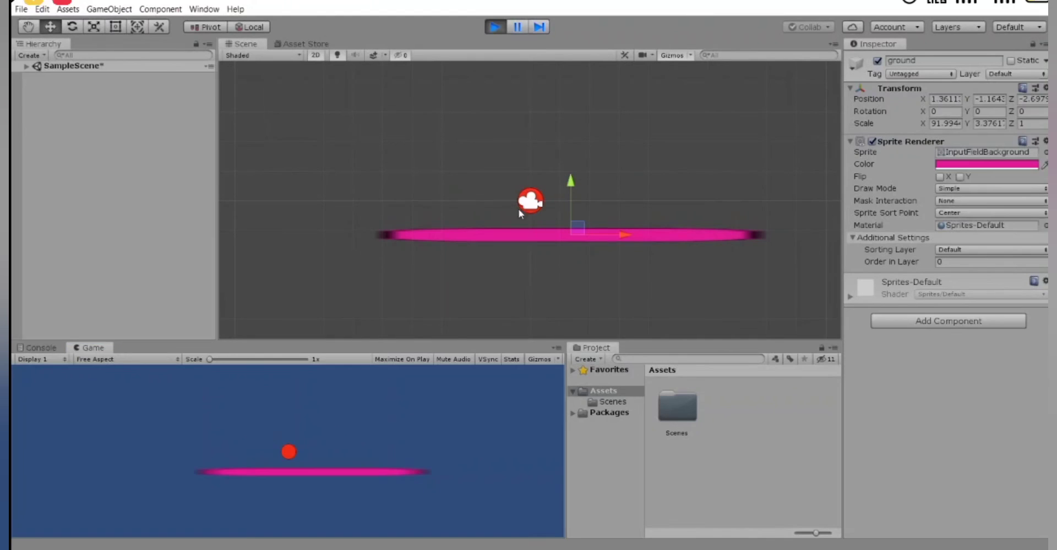
left_click_drag(577, 229, 445, 260)
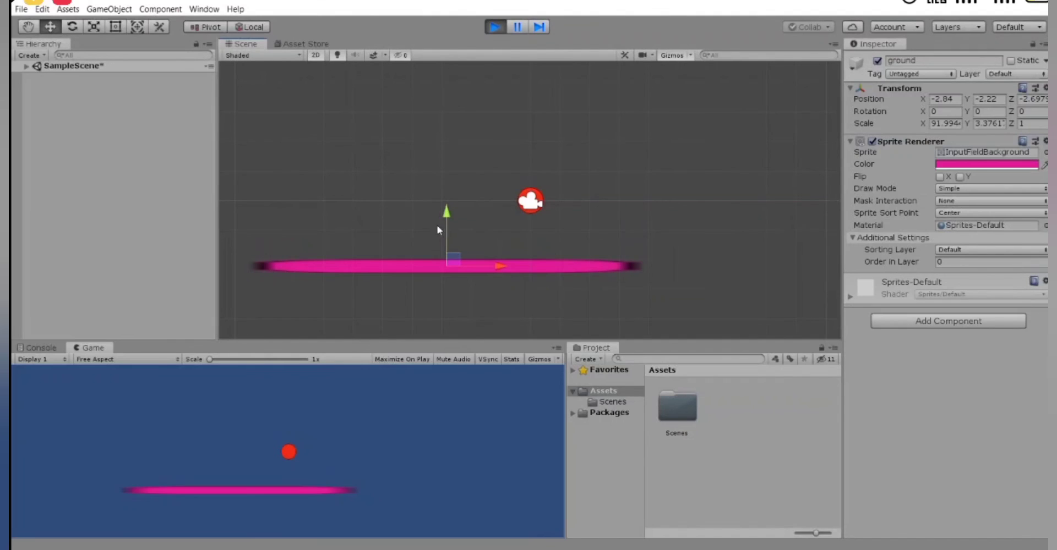
left_click(494, 28)
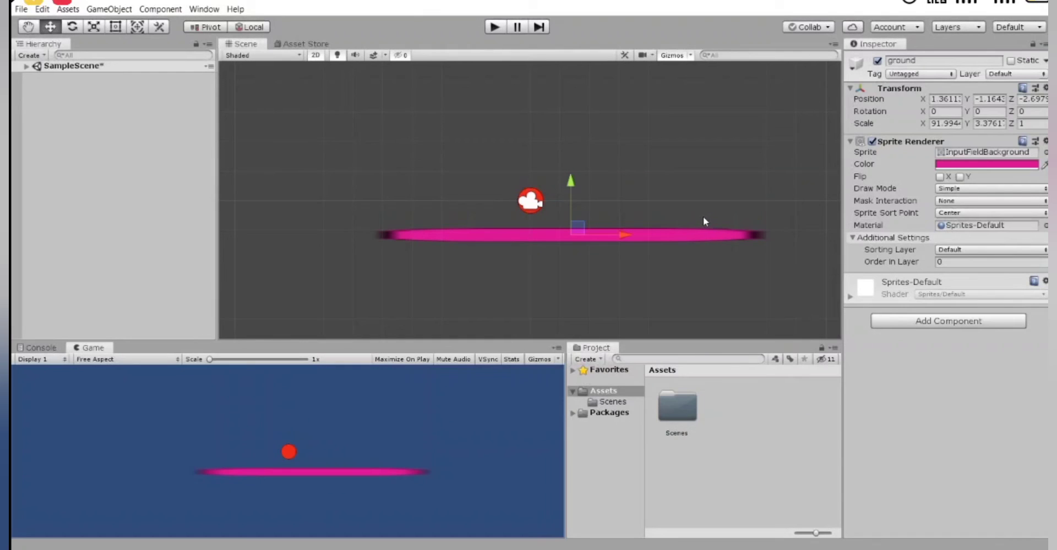
left_click(494, 28)
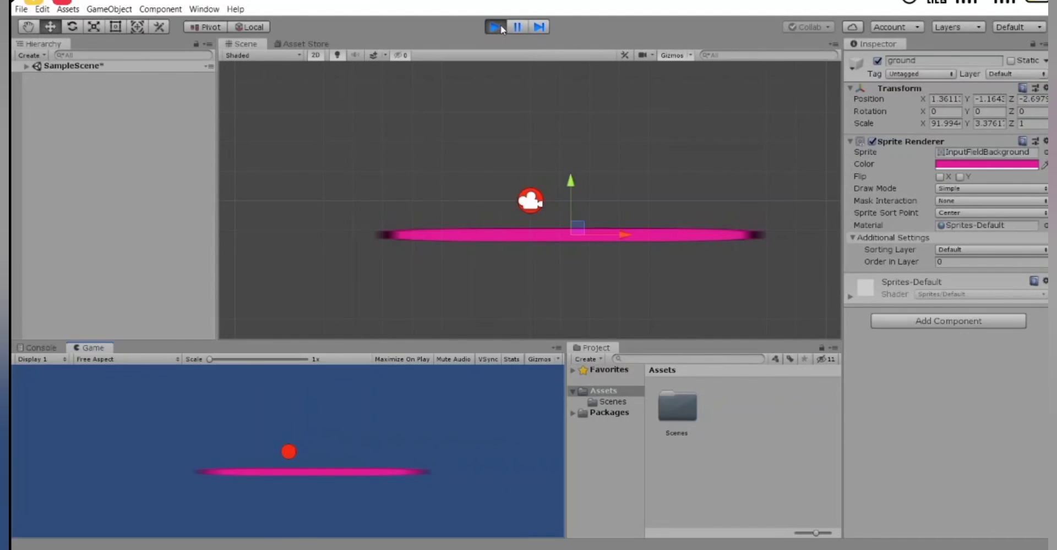
left_click(493, 31)
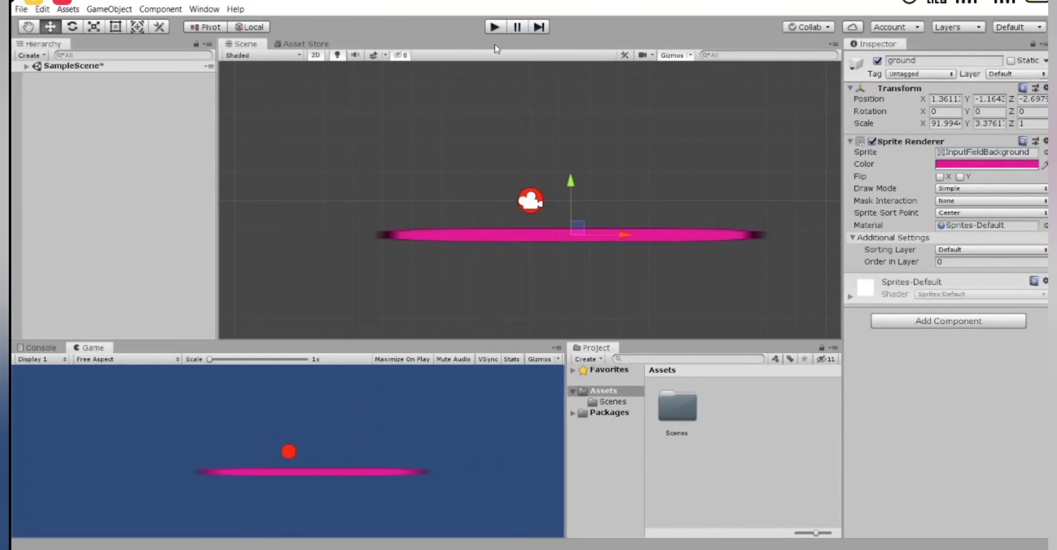